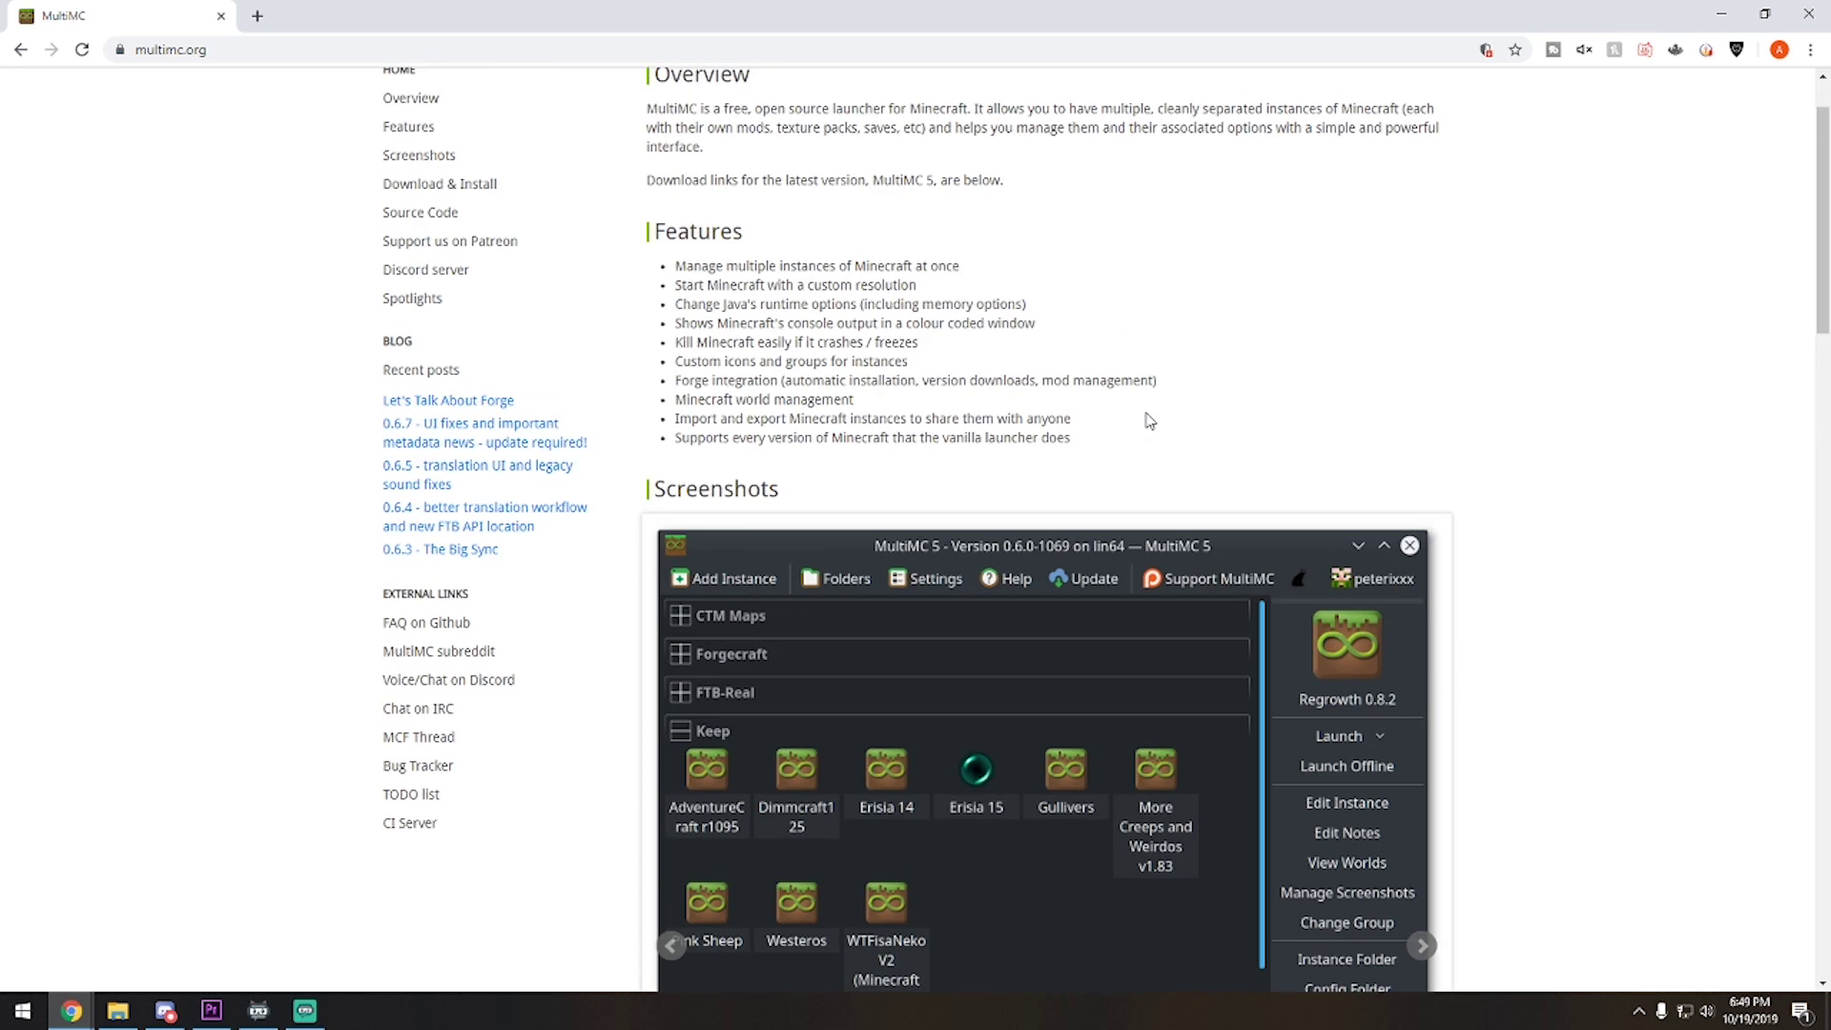
scroll(1087, 418, "up", 1)
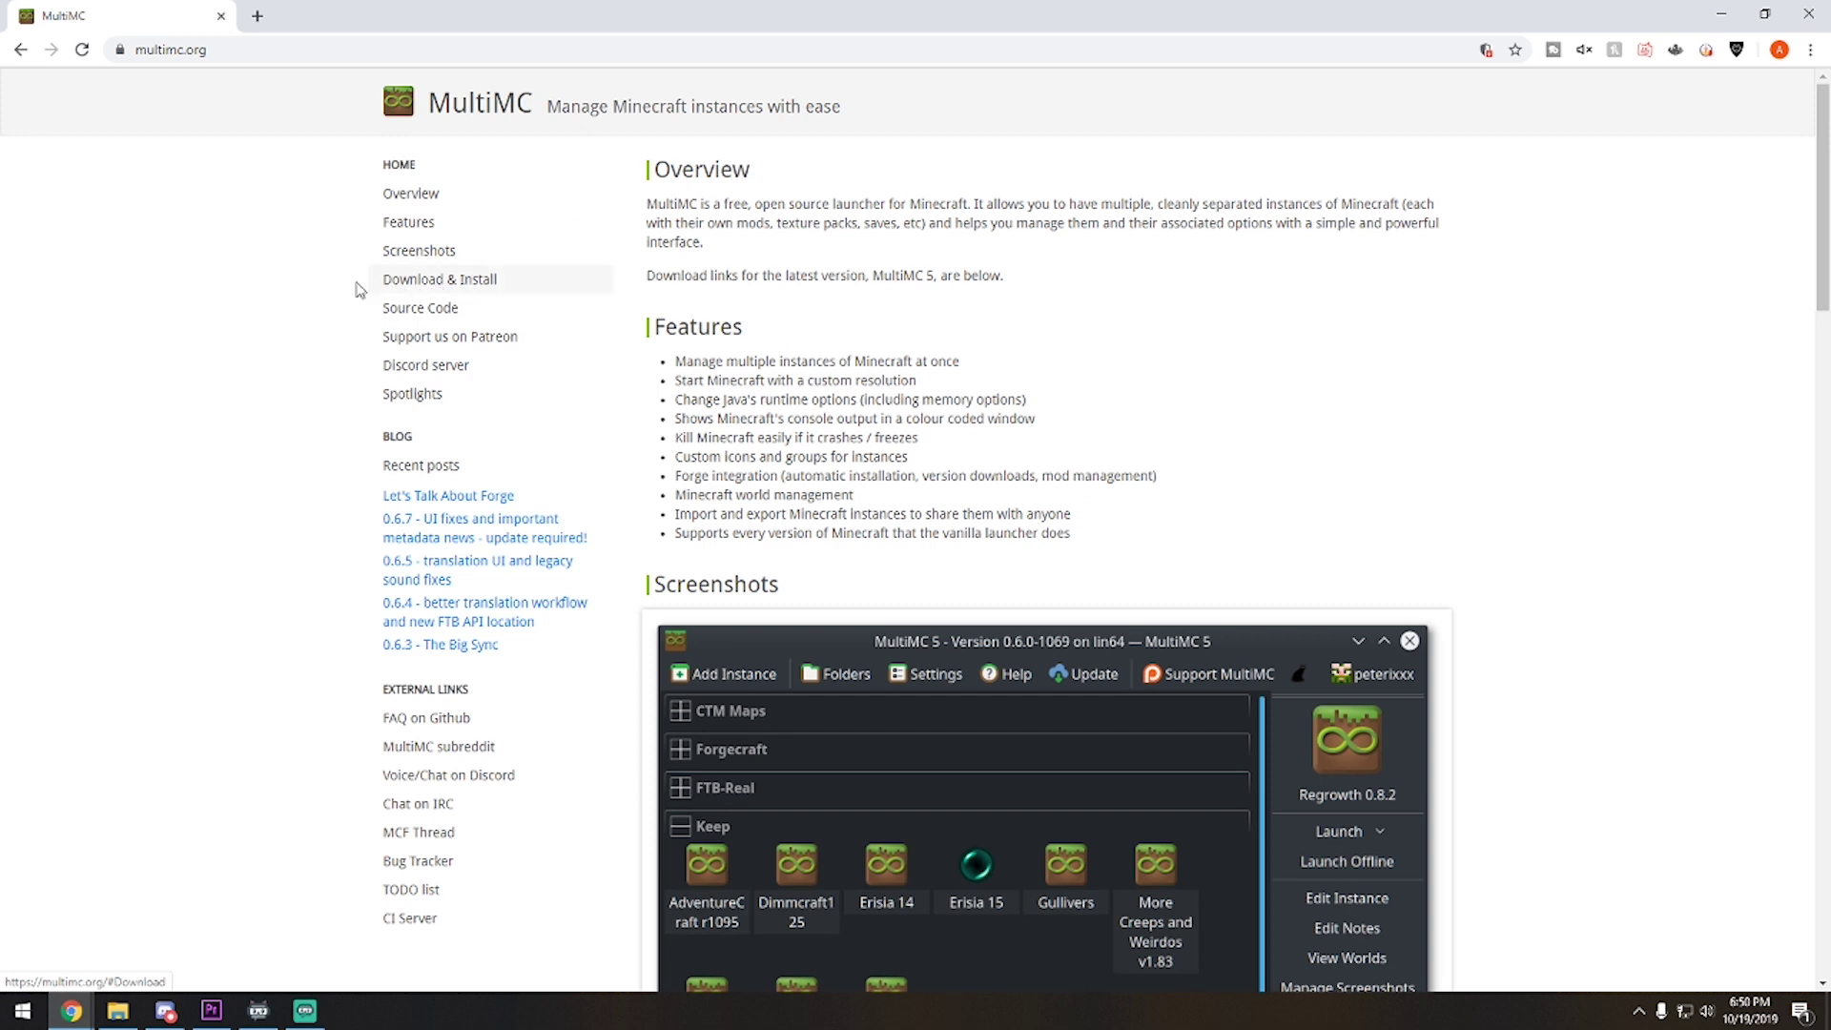
Step: Download the stable Windows MultiMC zip from multimc.org and show it in its folder
left_click(443, 282)
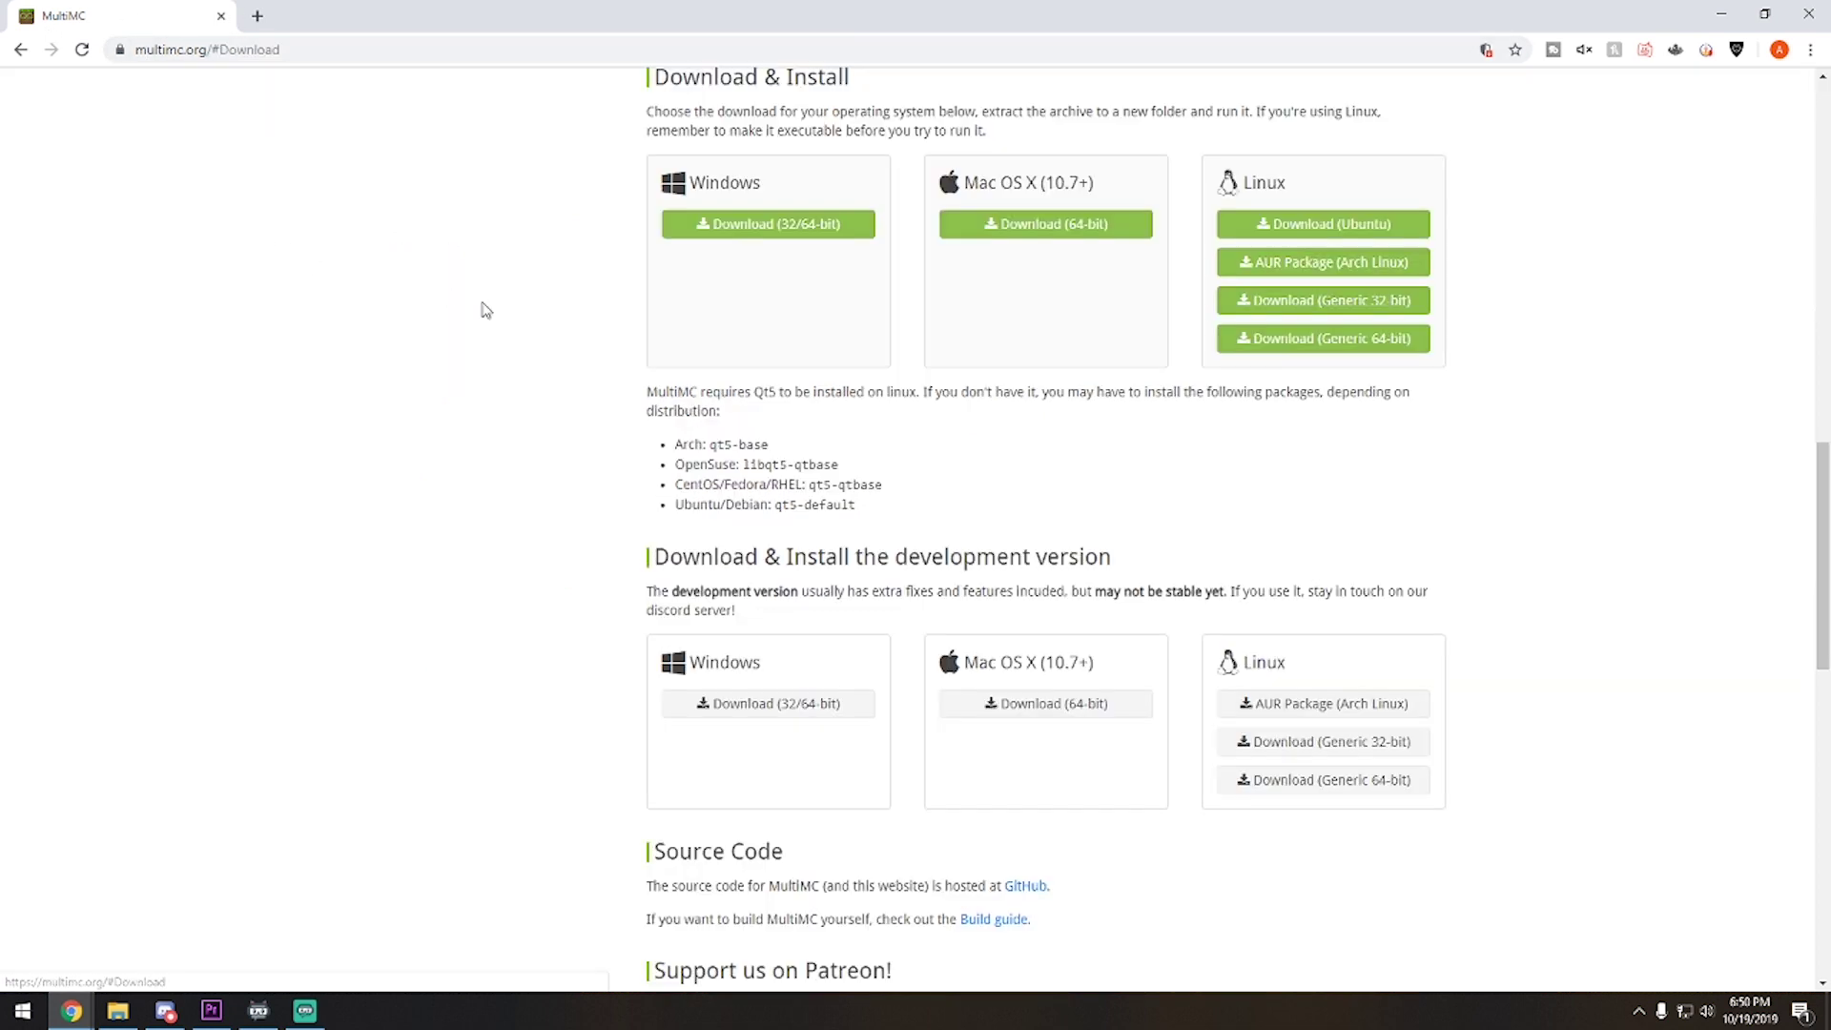
left_click(823, 237)
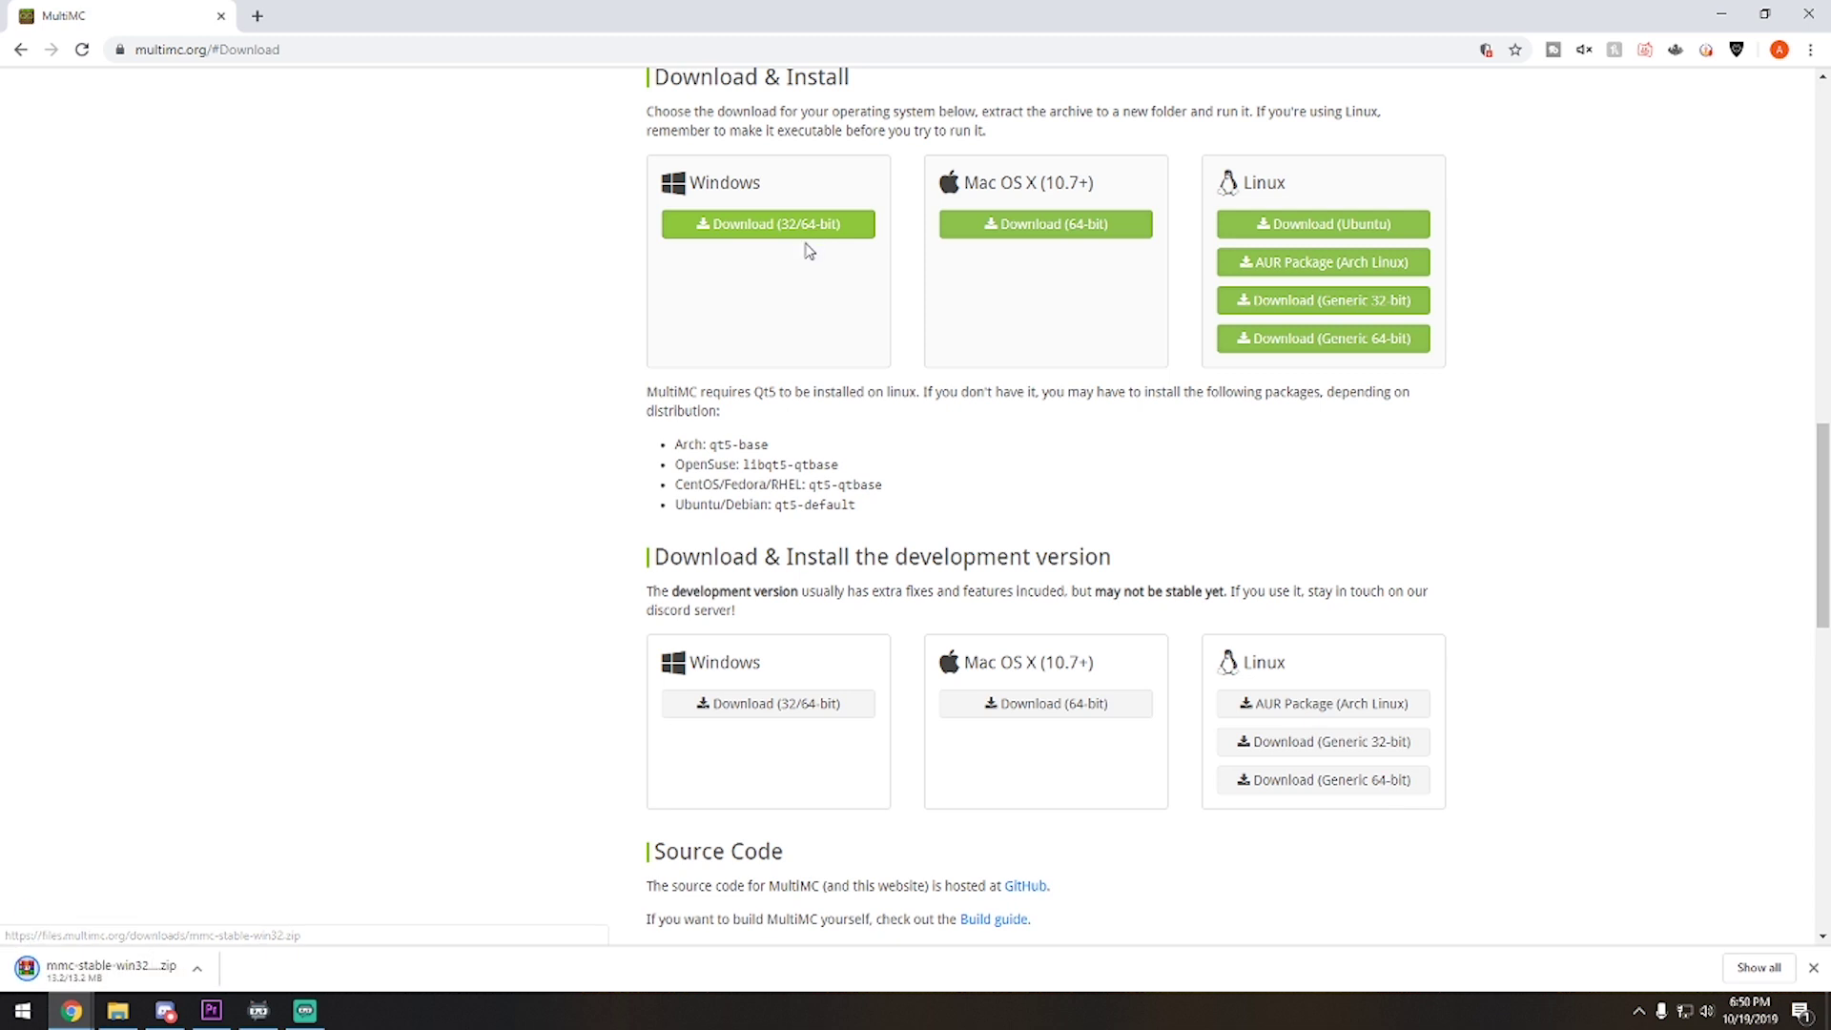
left_click(40, 973)
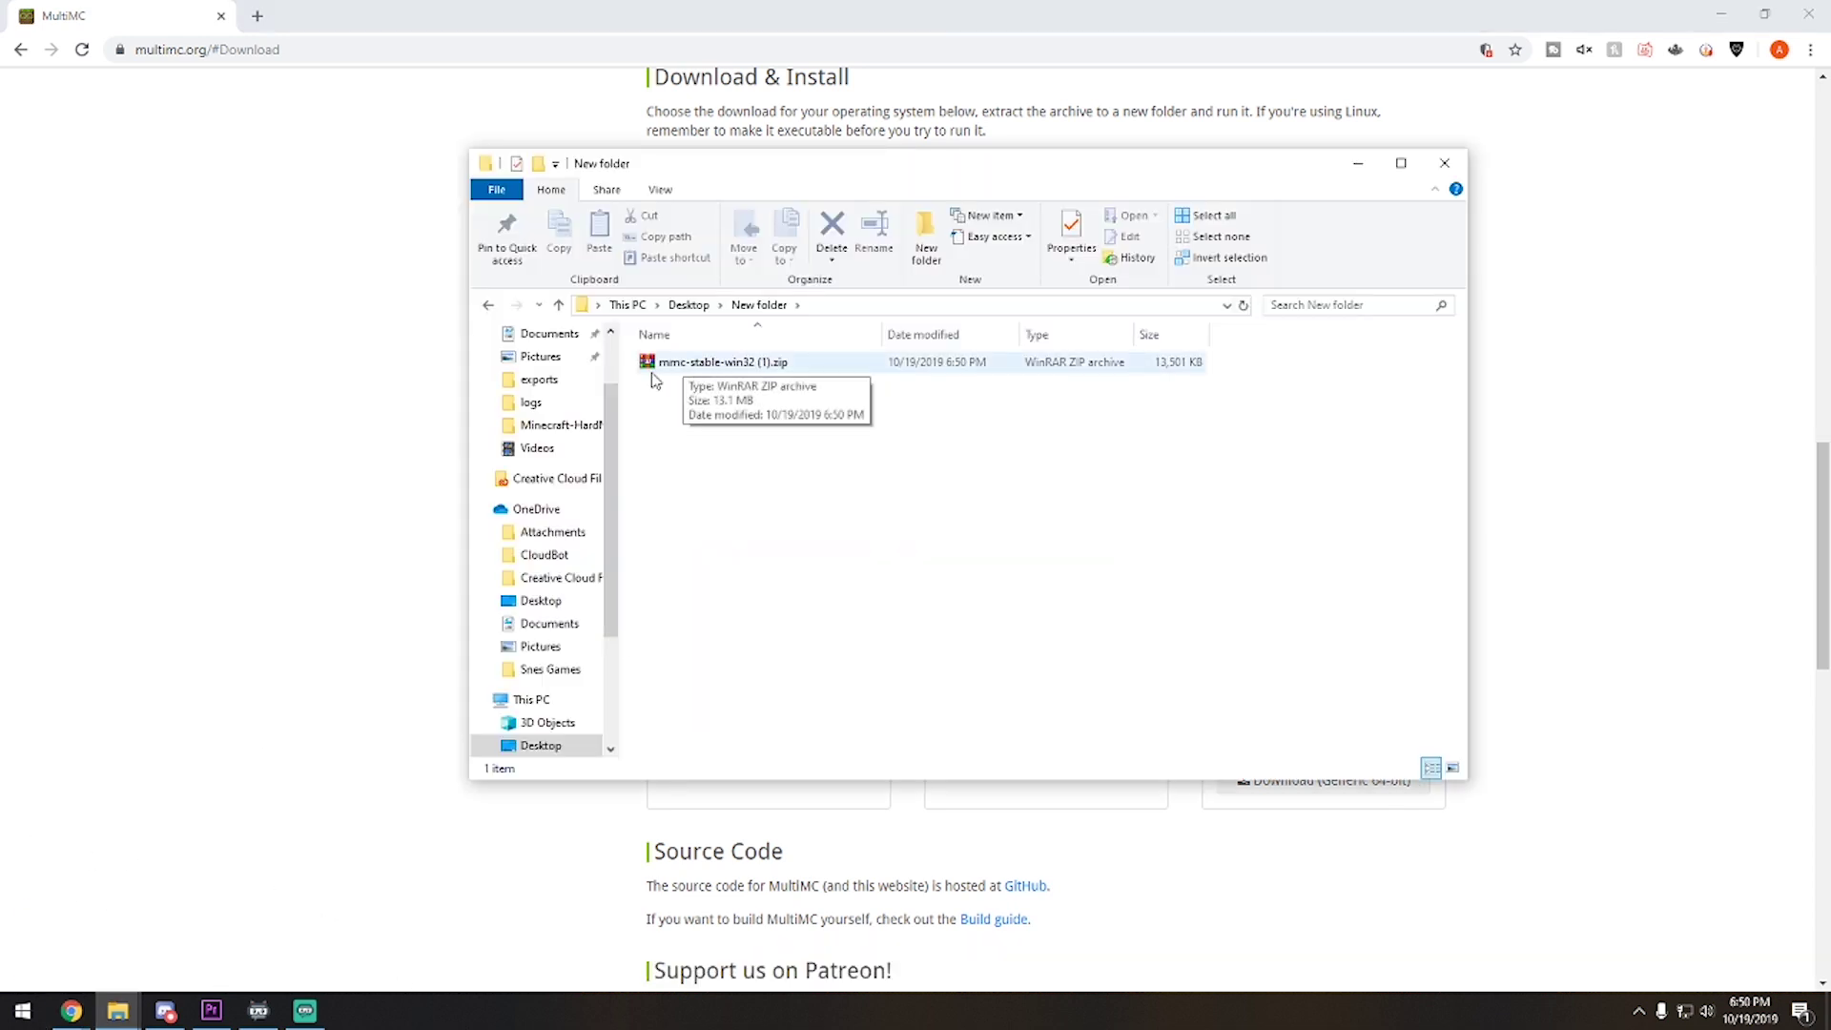
Step: Extract the MultiMC zip into New folder with Extract Here
left_click(688, 366)
right_click(687, 376)
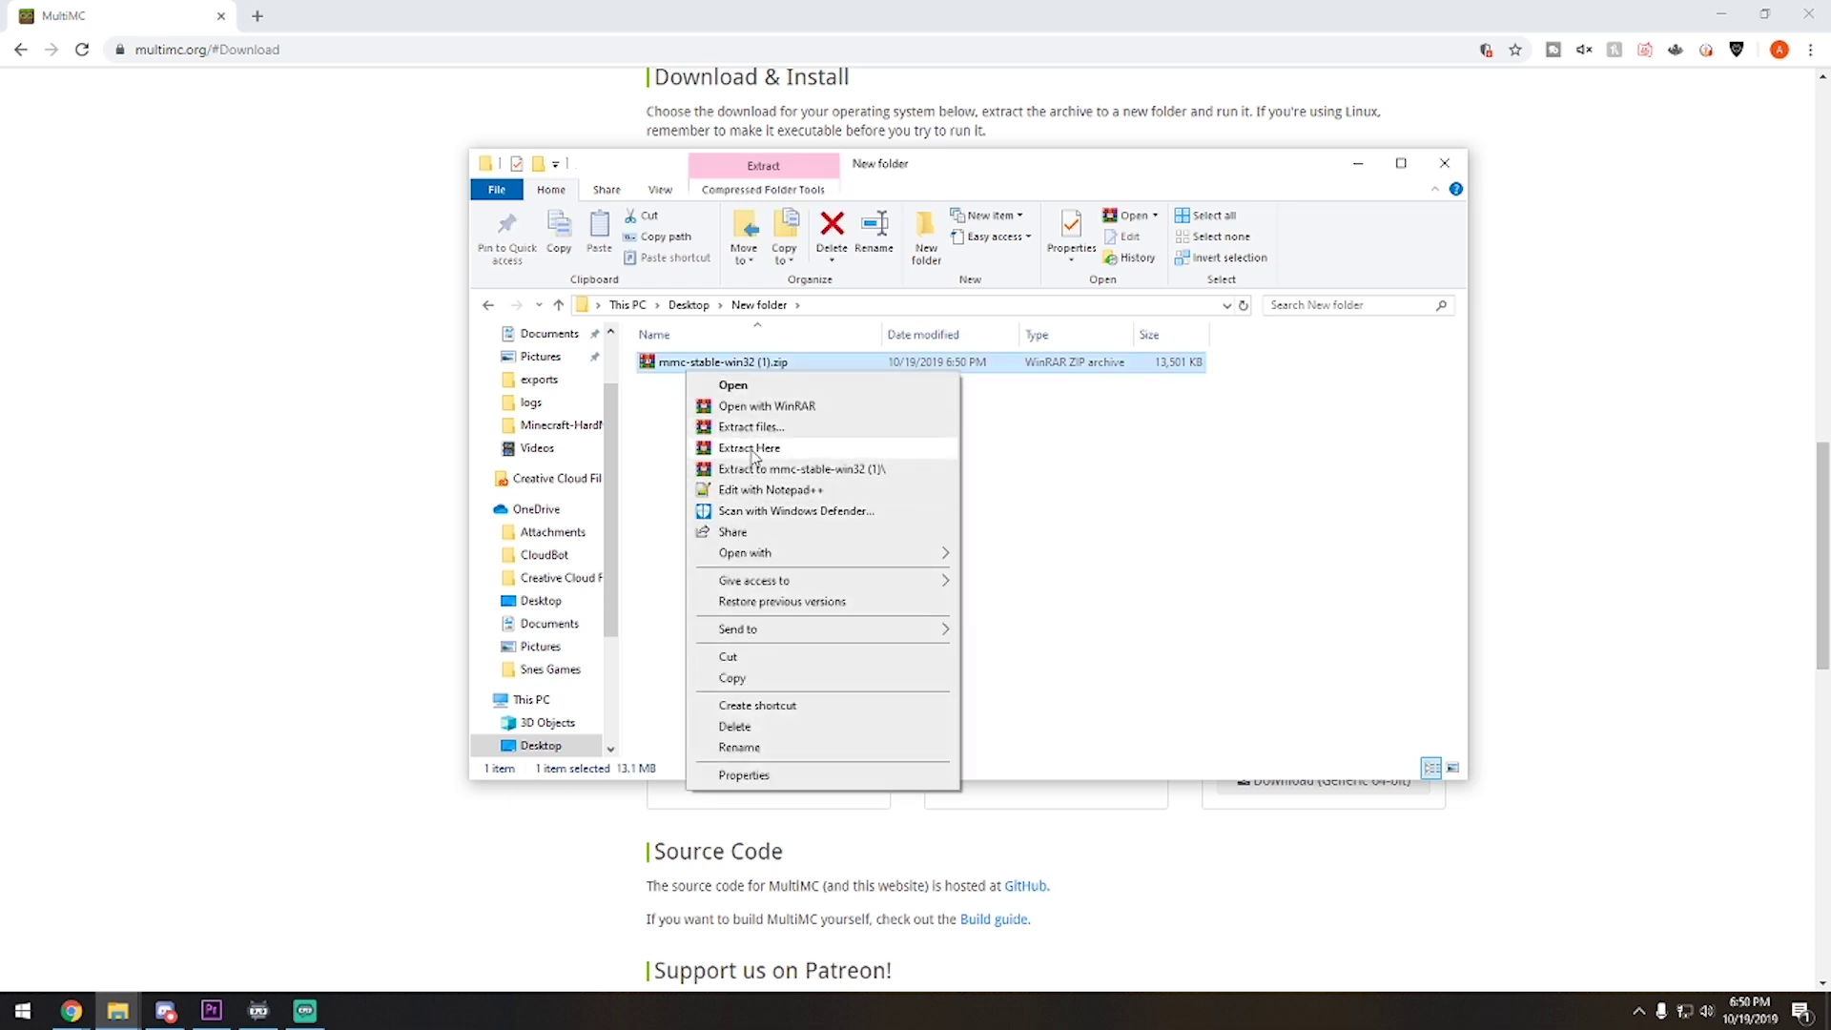
left_click(775, 452)
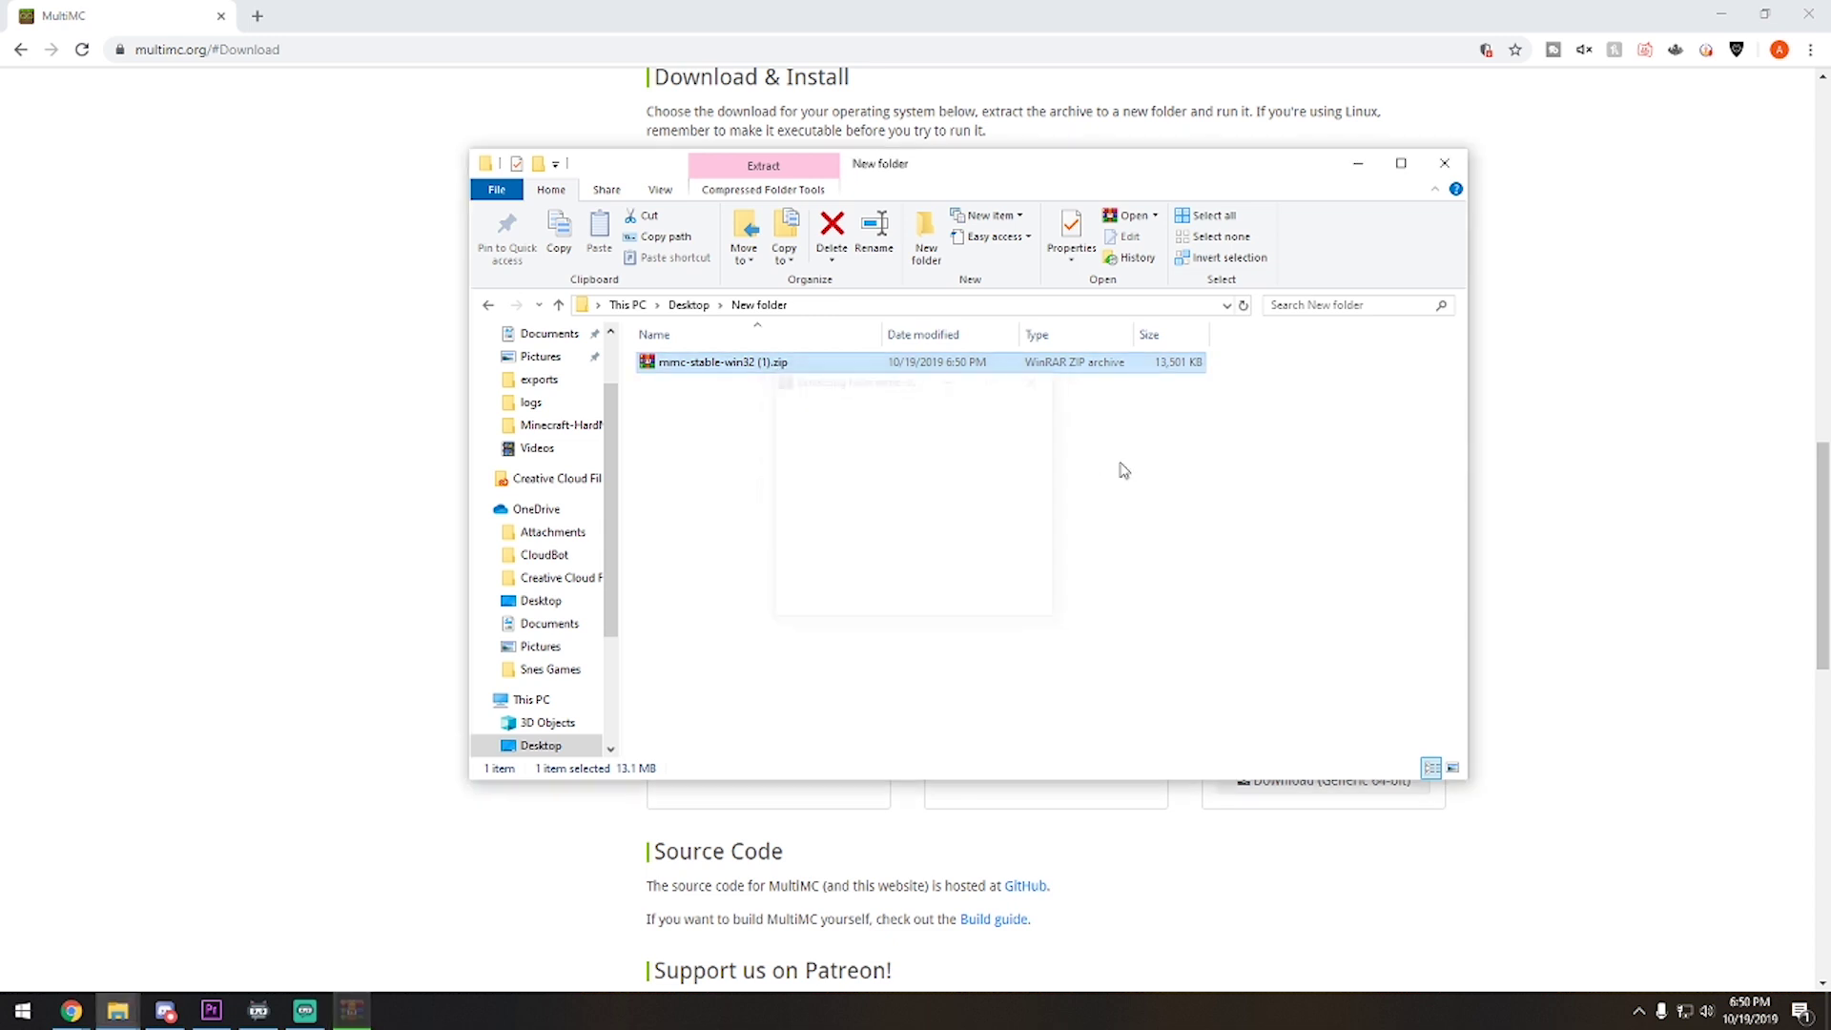
left_click(640, 348)
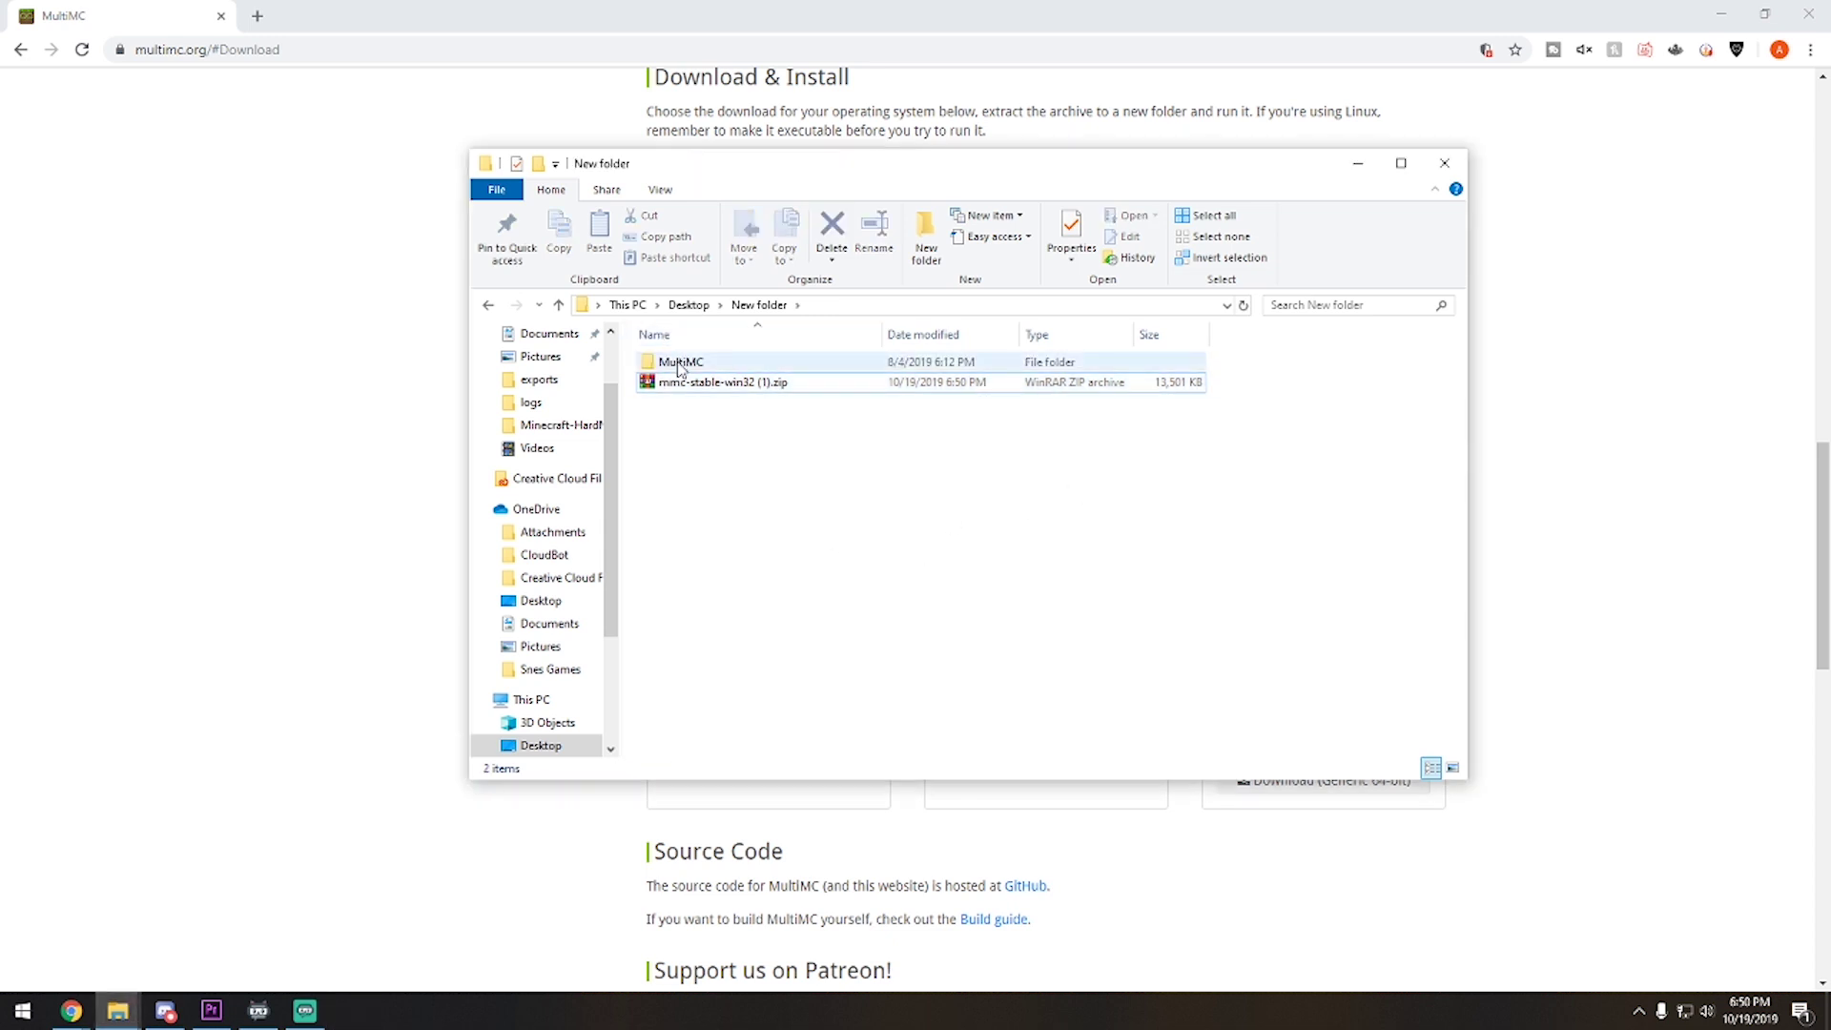
Step: Open the extracted MultiMC folder and launch MultiMC.exe
left_click(664, 369)
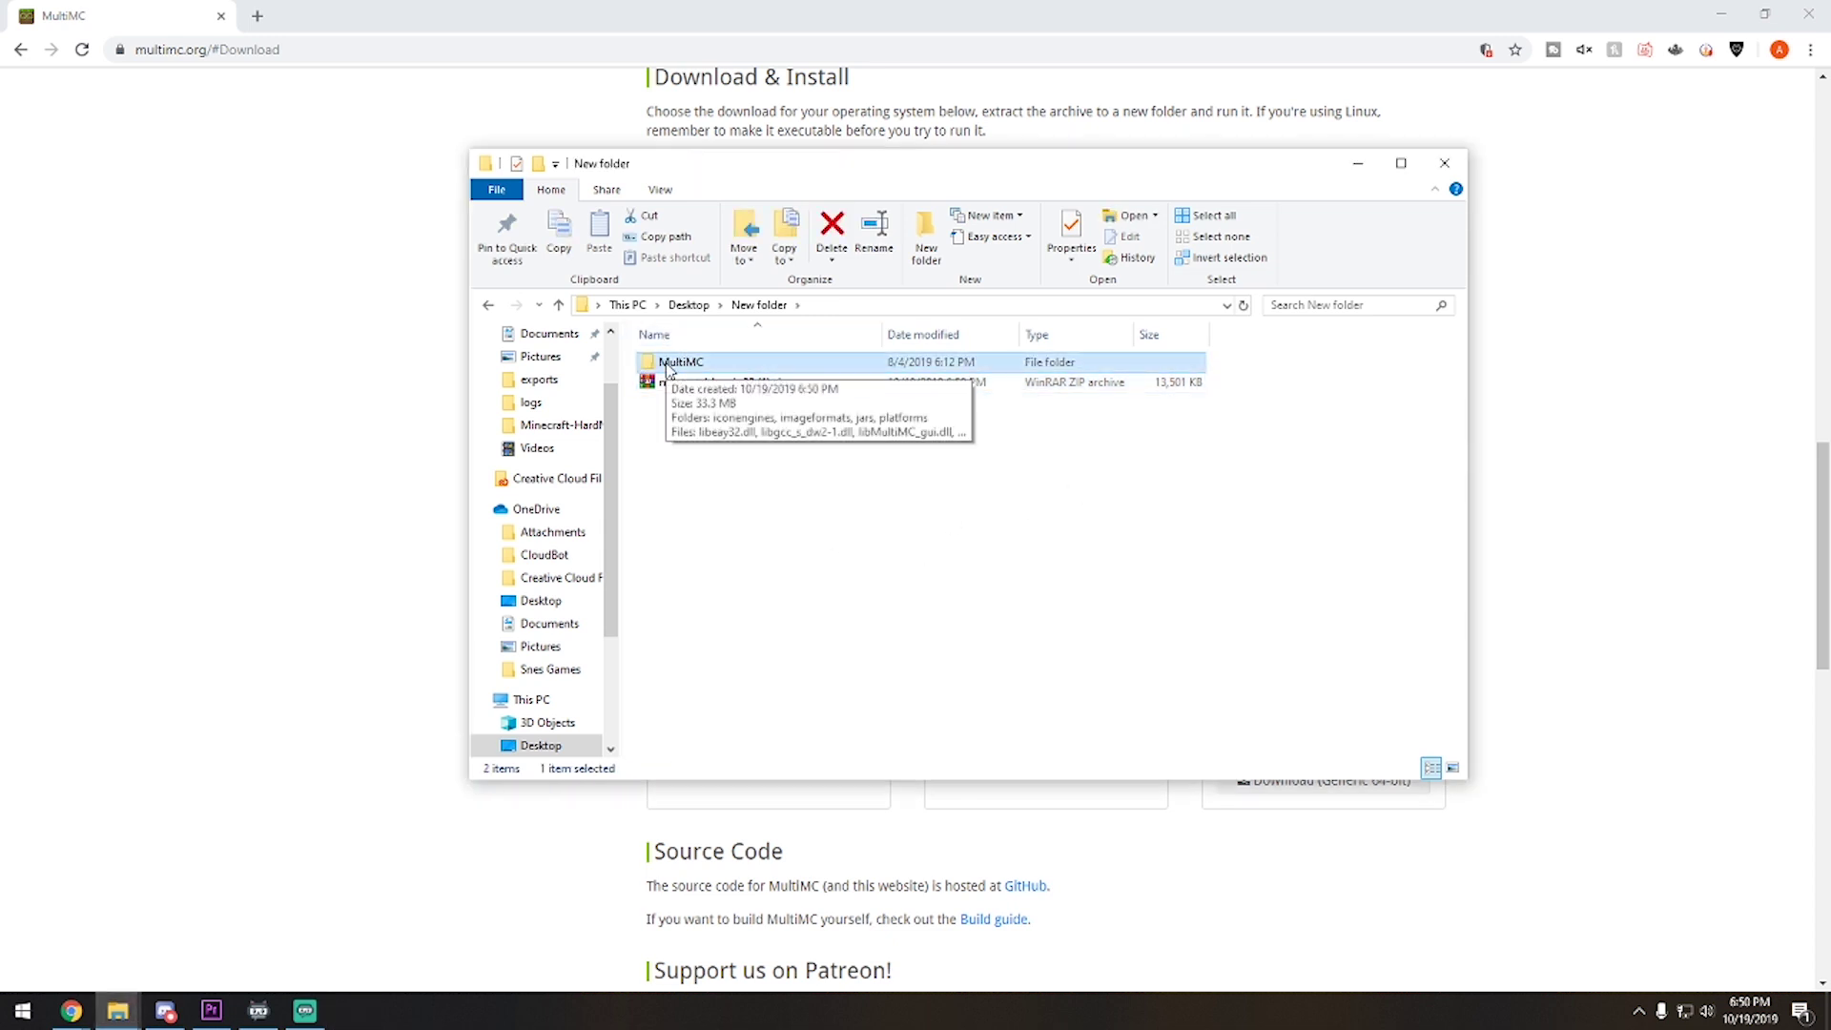
double_click(667, 370)
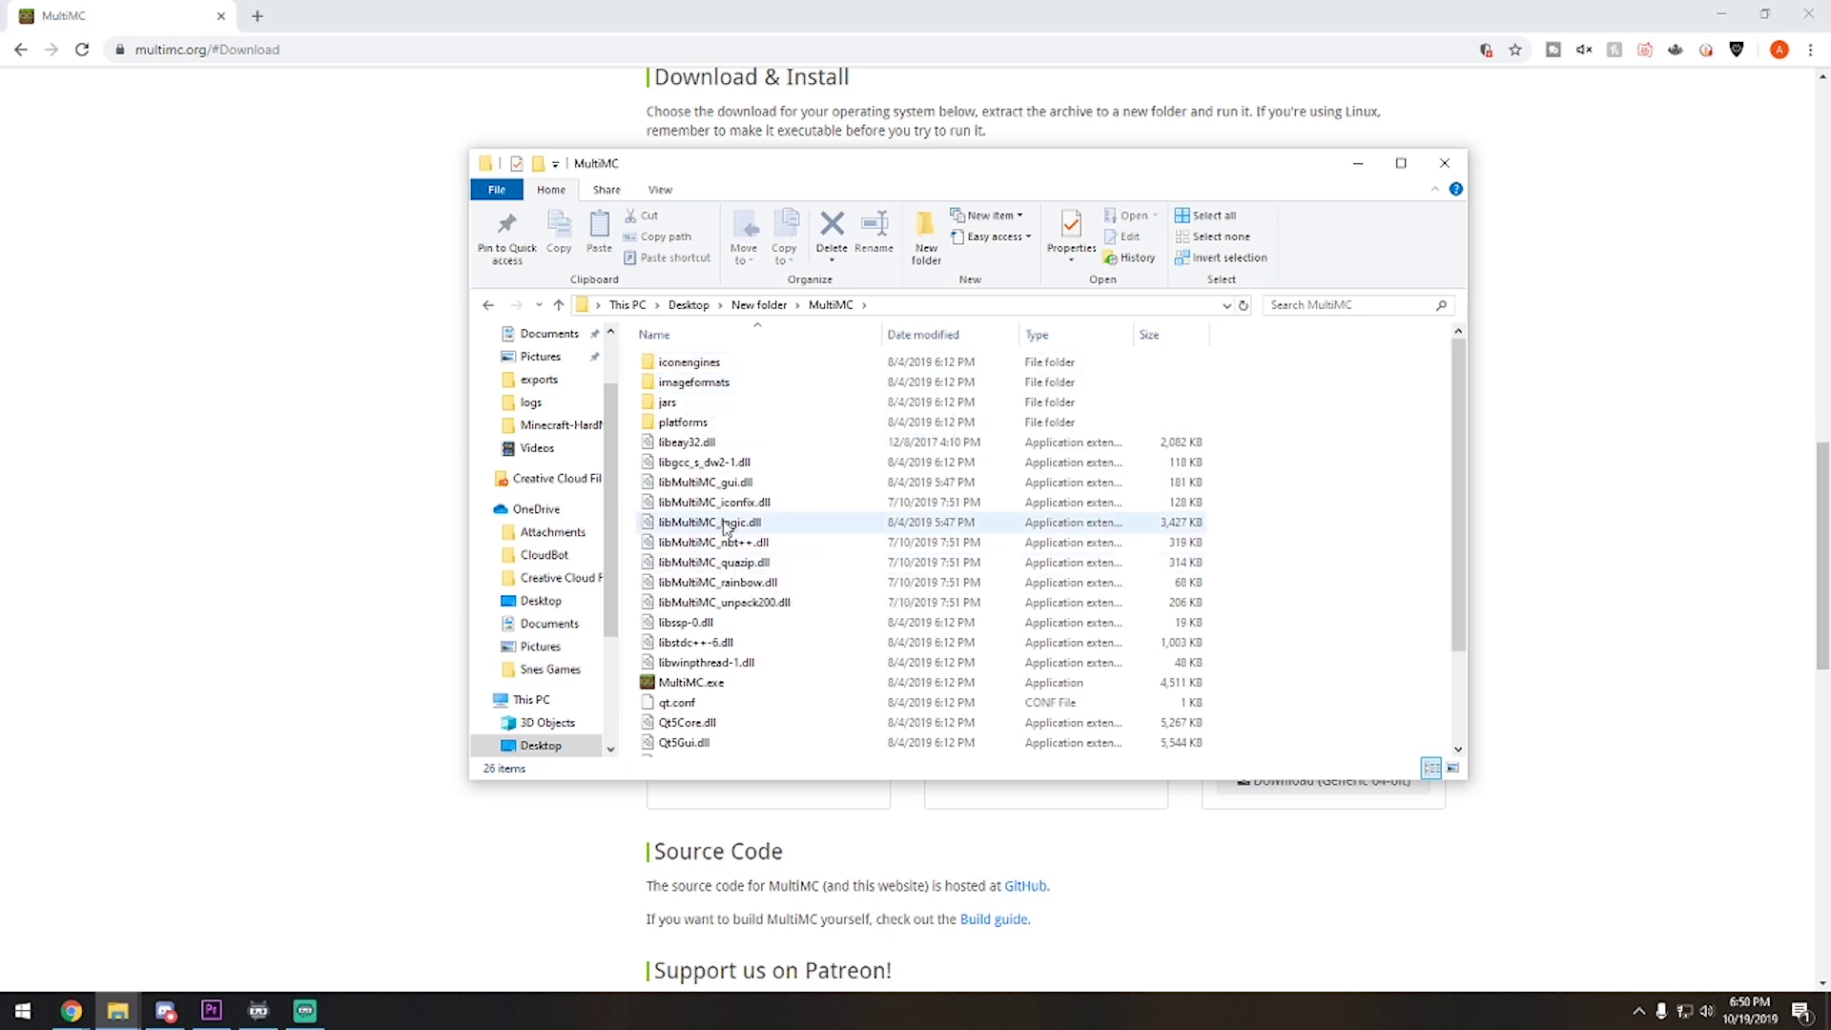
scroll(713, 530, "down", 3)
mouse_move(691, 567)
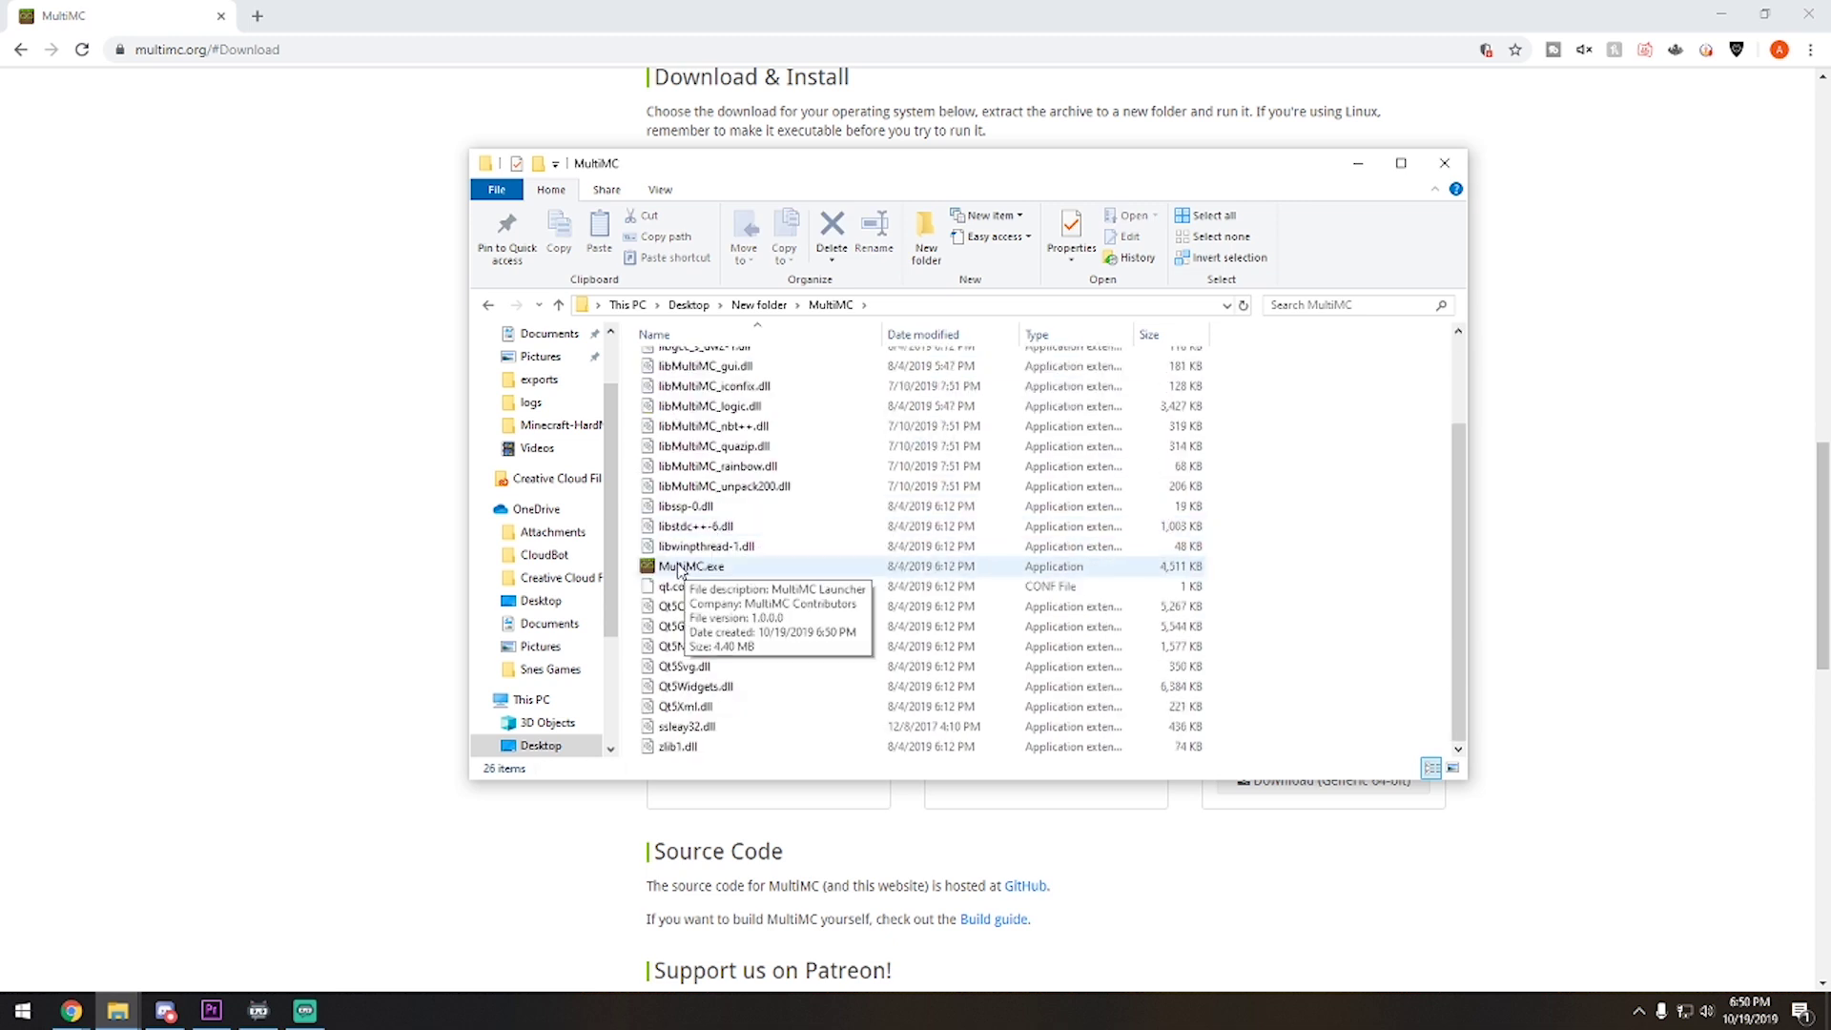
left_click(679, 572)
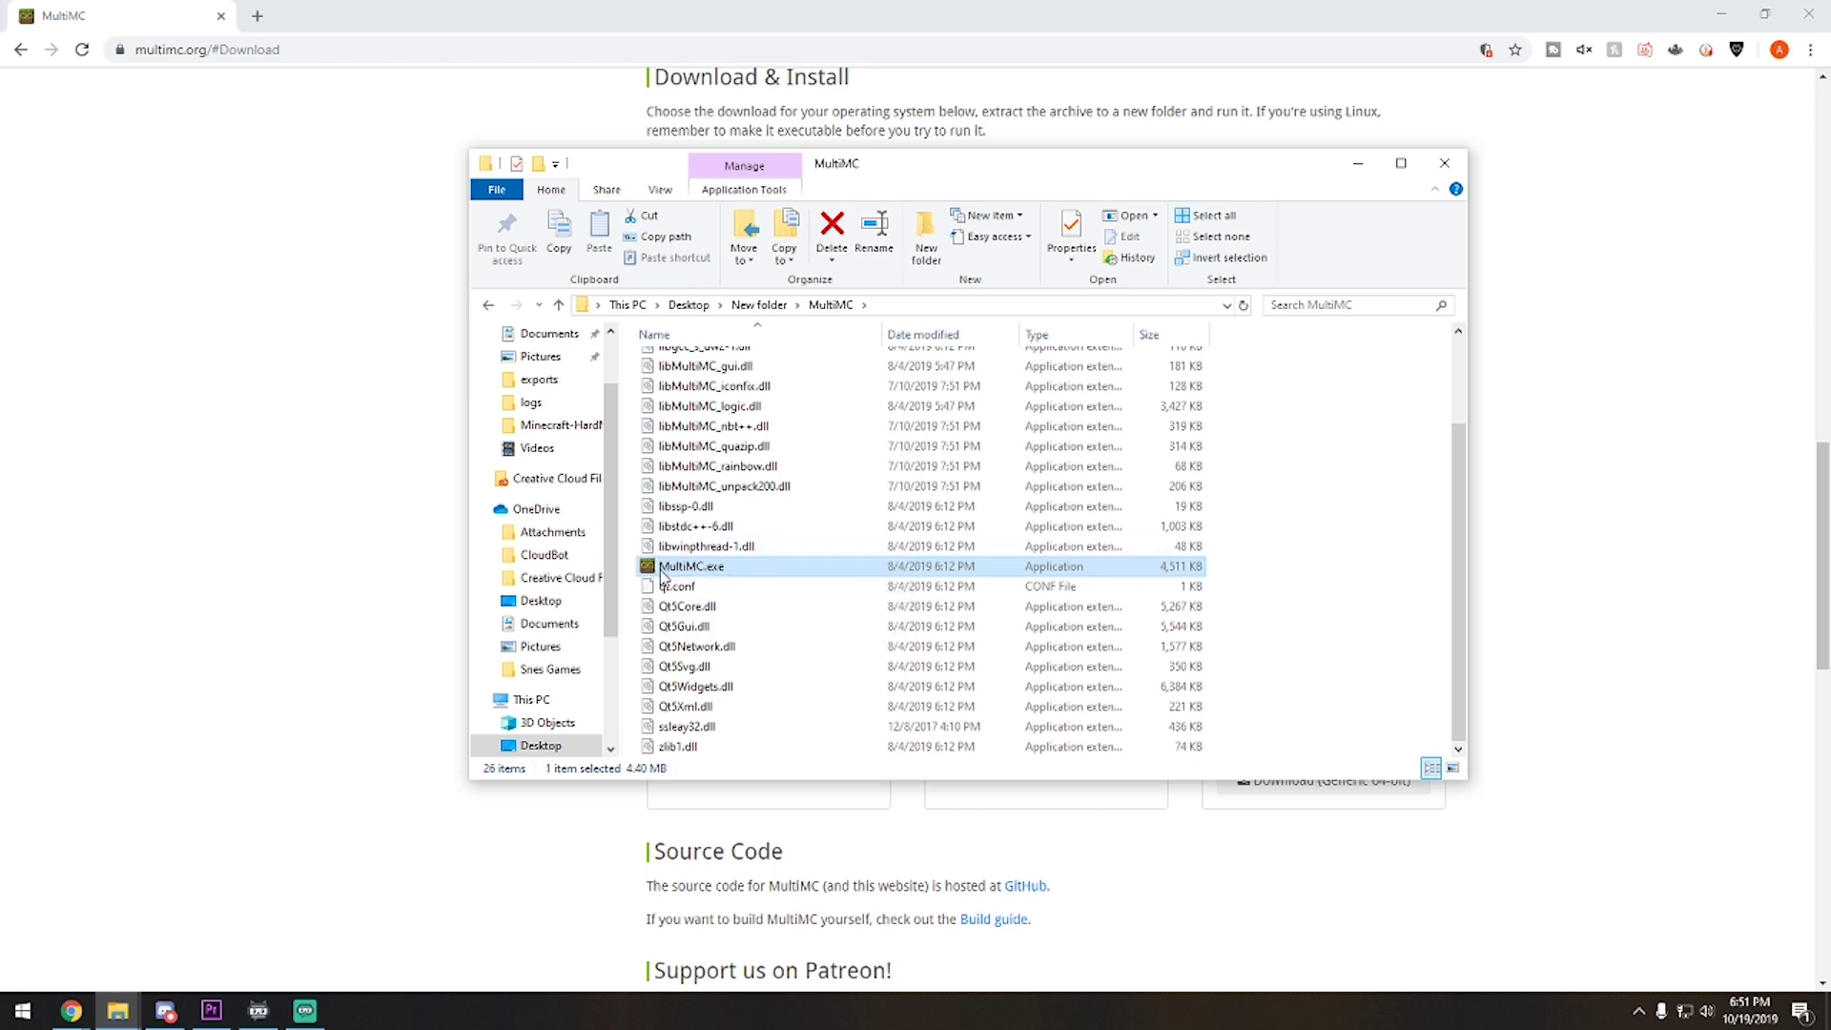
double_click(661, 572)
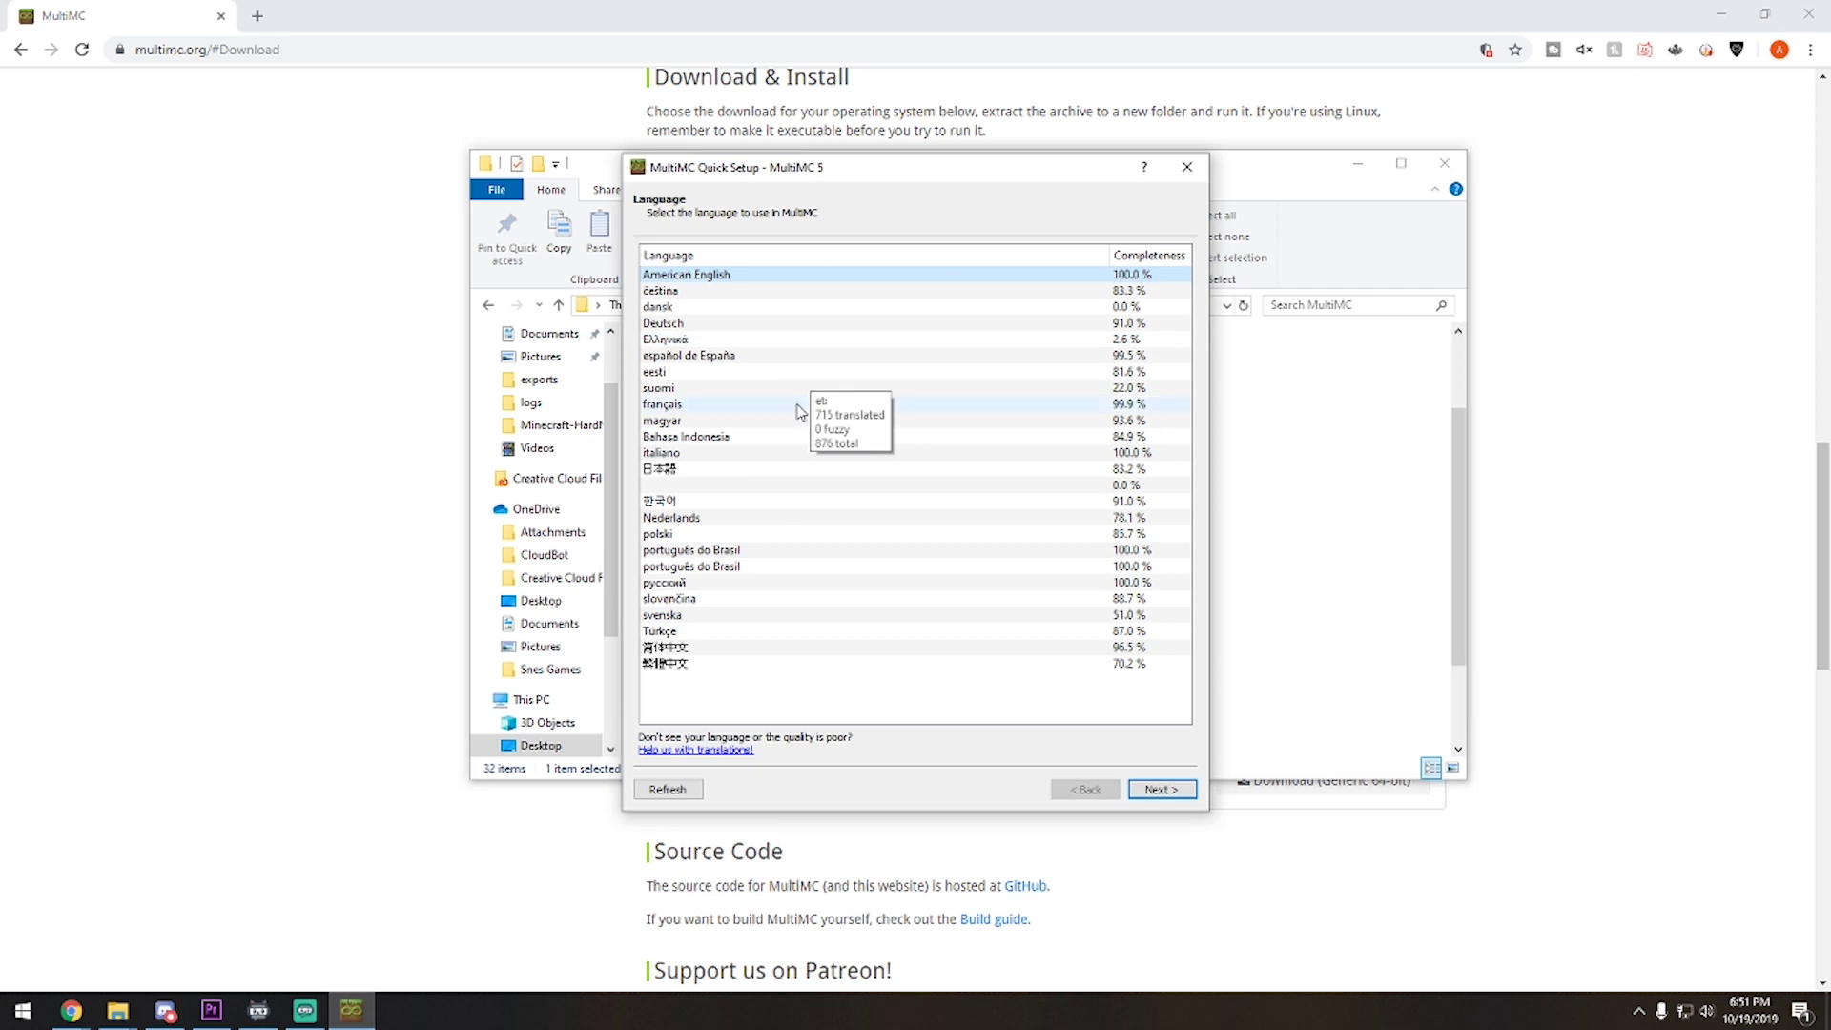
Step: Finish Quick Setup with American English, 5024 MB maximum memory and analytics disabled
left_click(1162, 787)
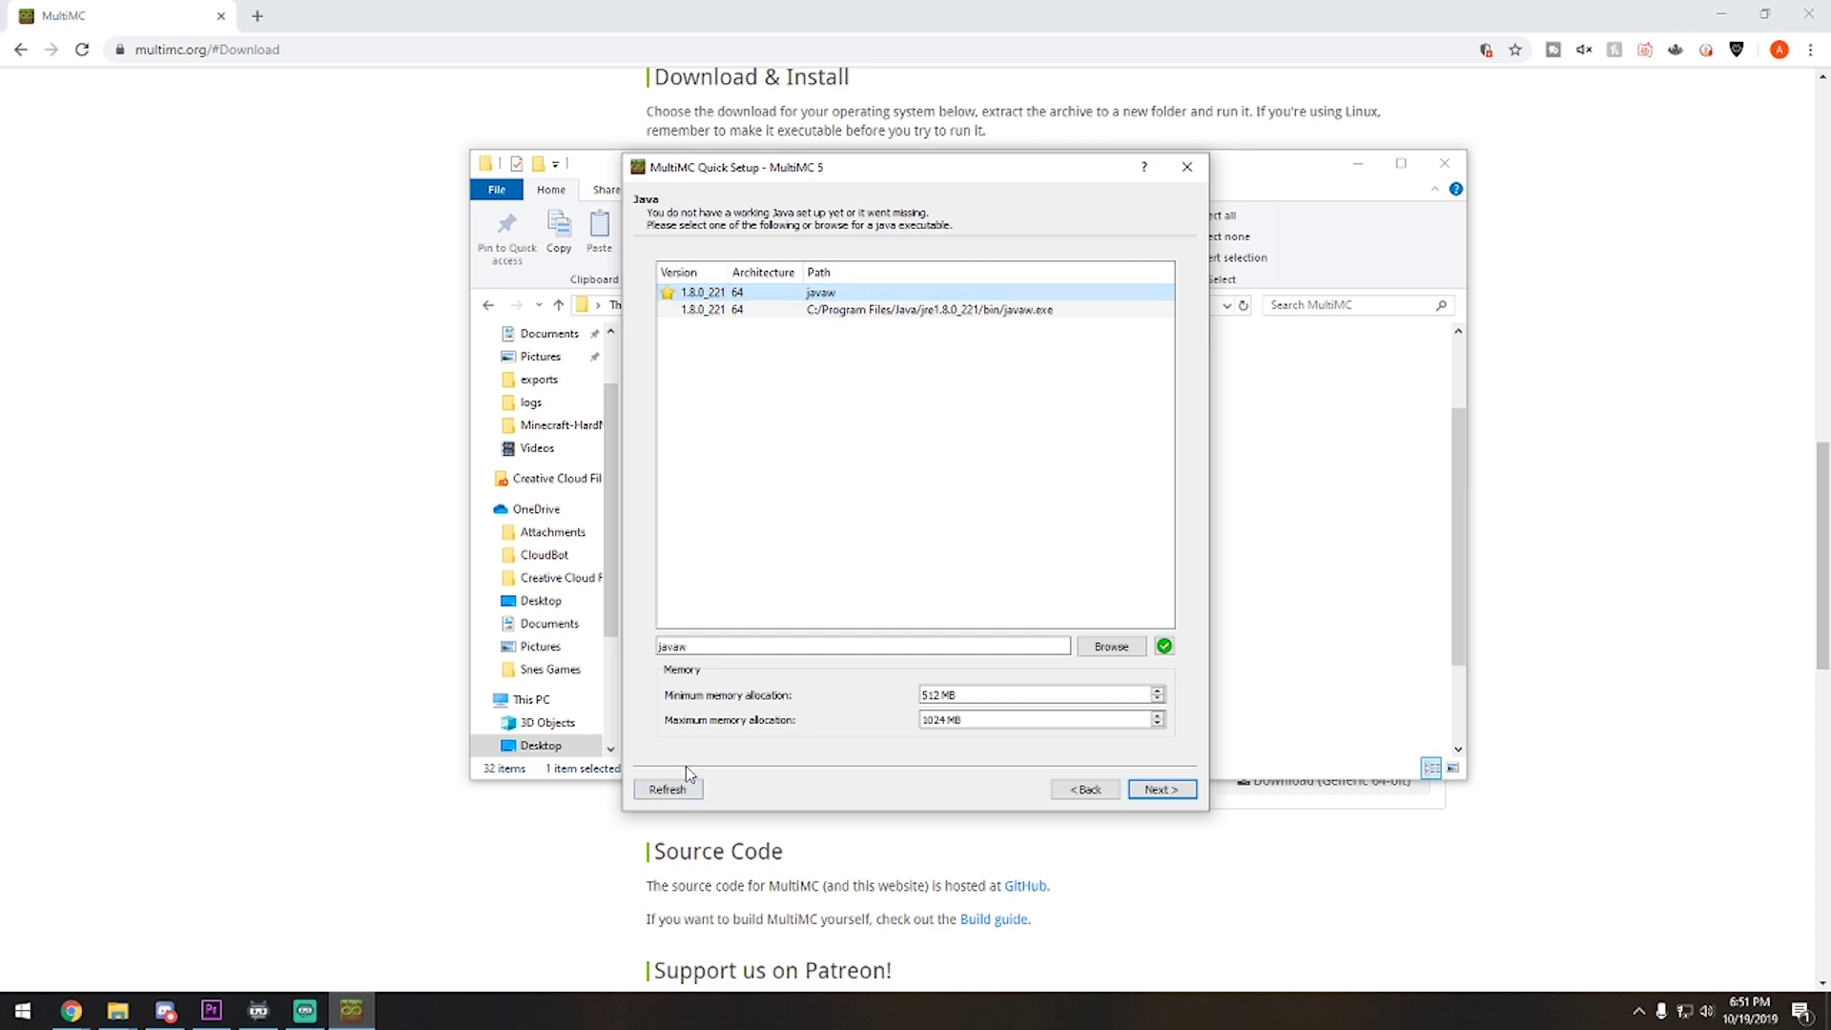
left_click(926, 721)
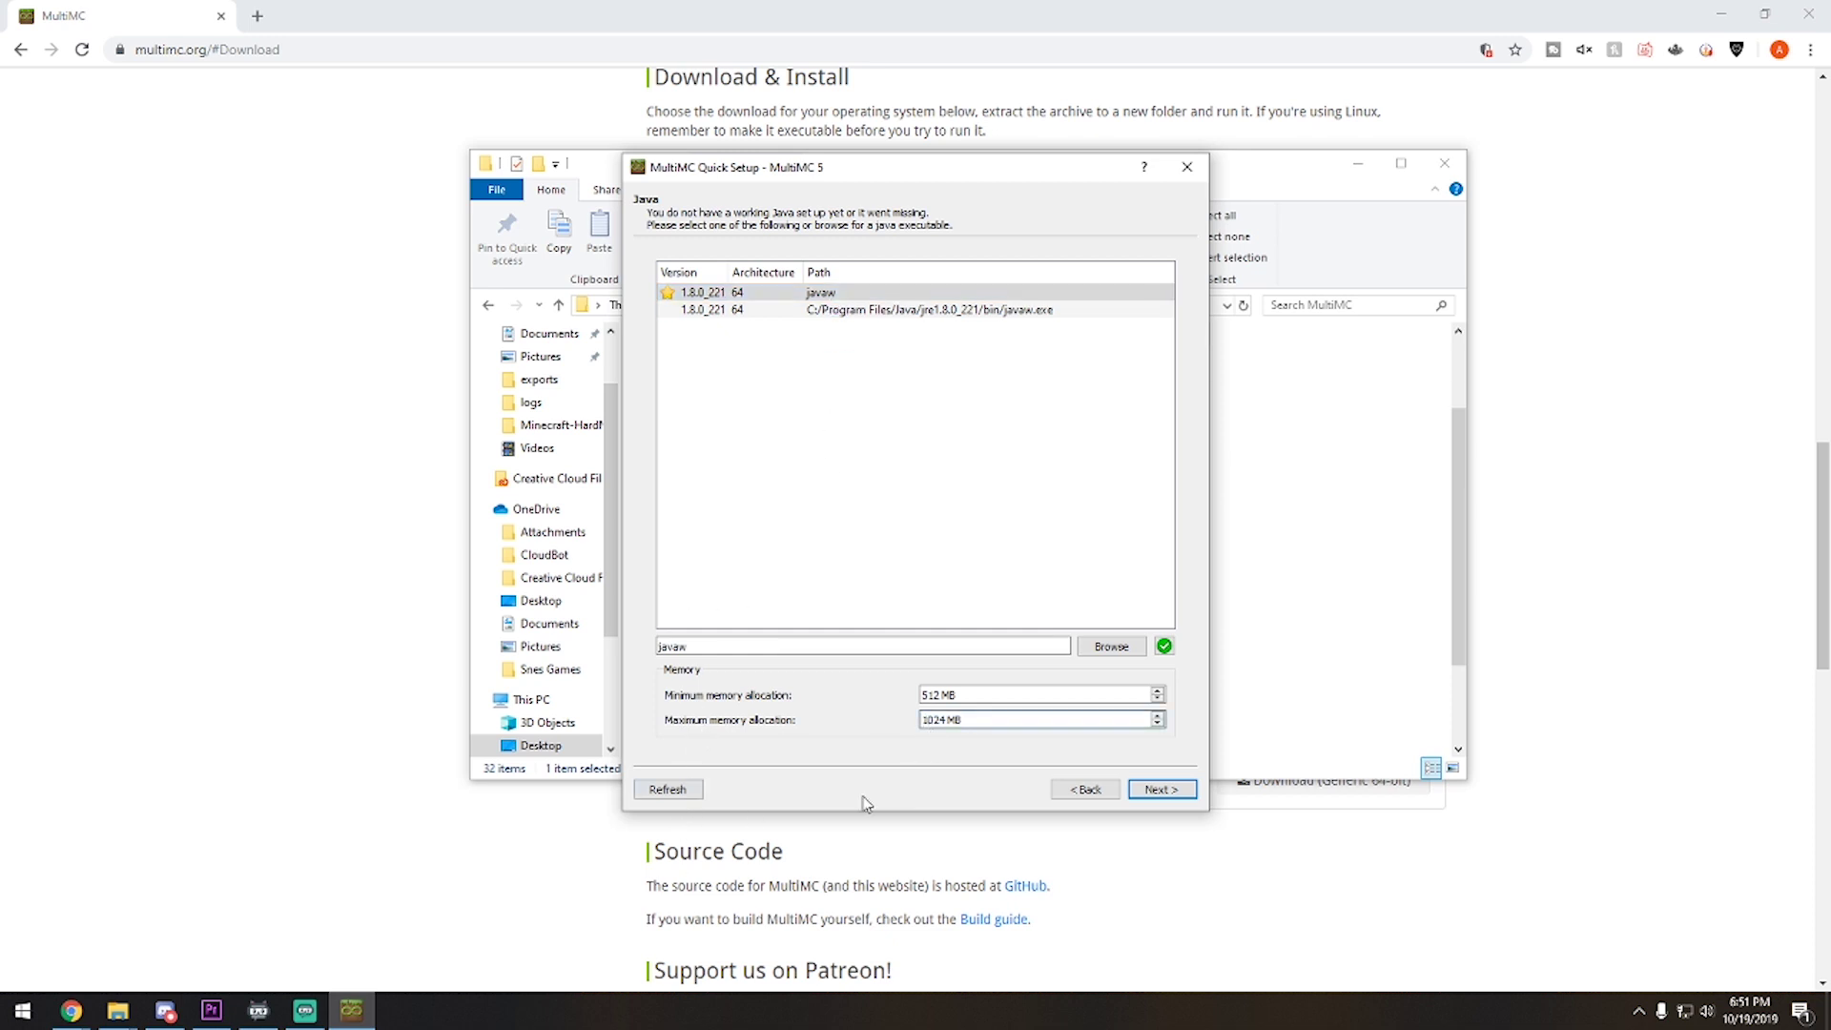
type("5")
left_click(1158, 789)
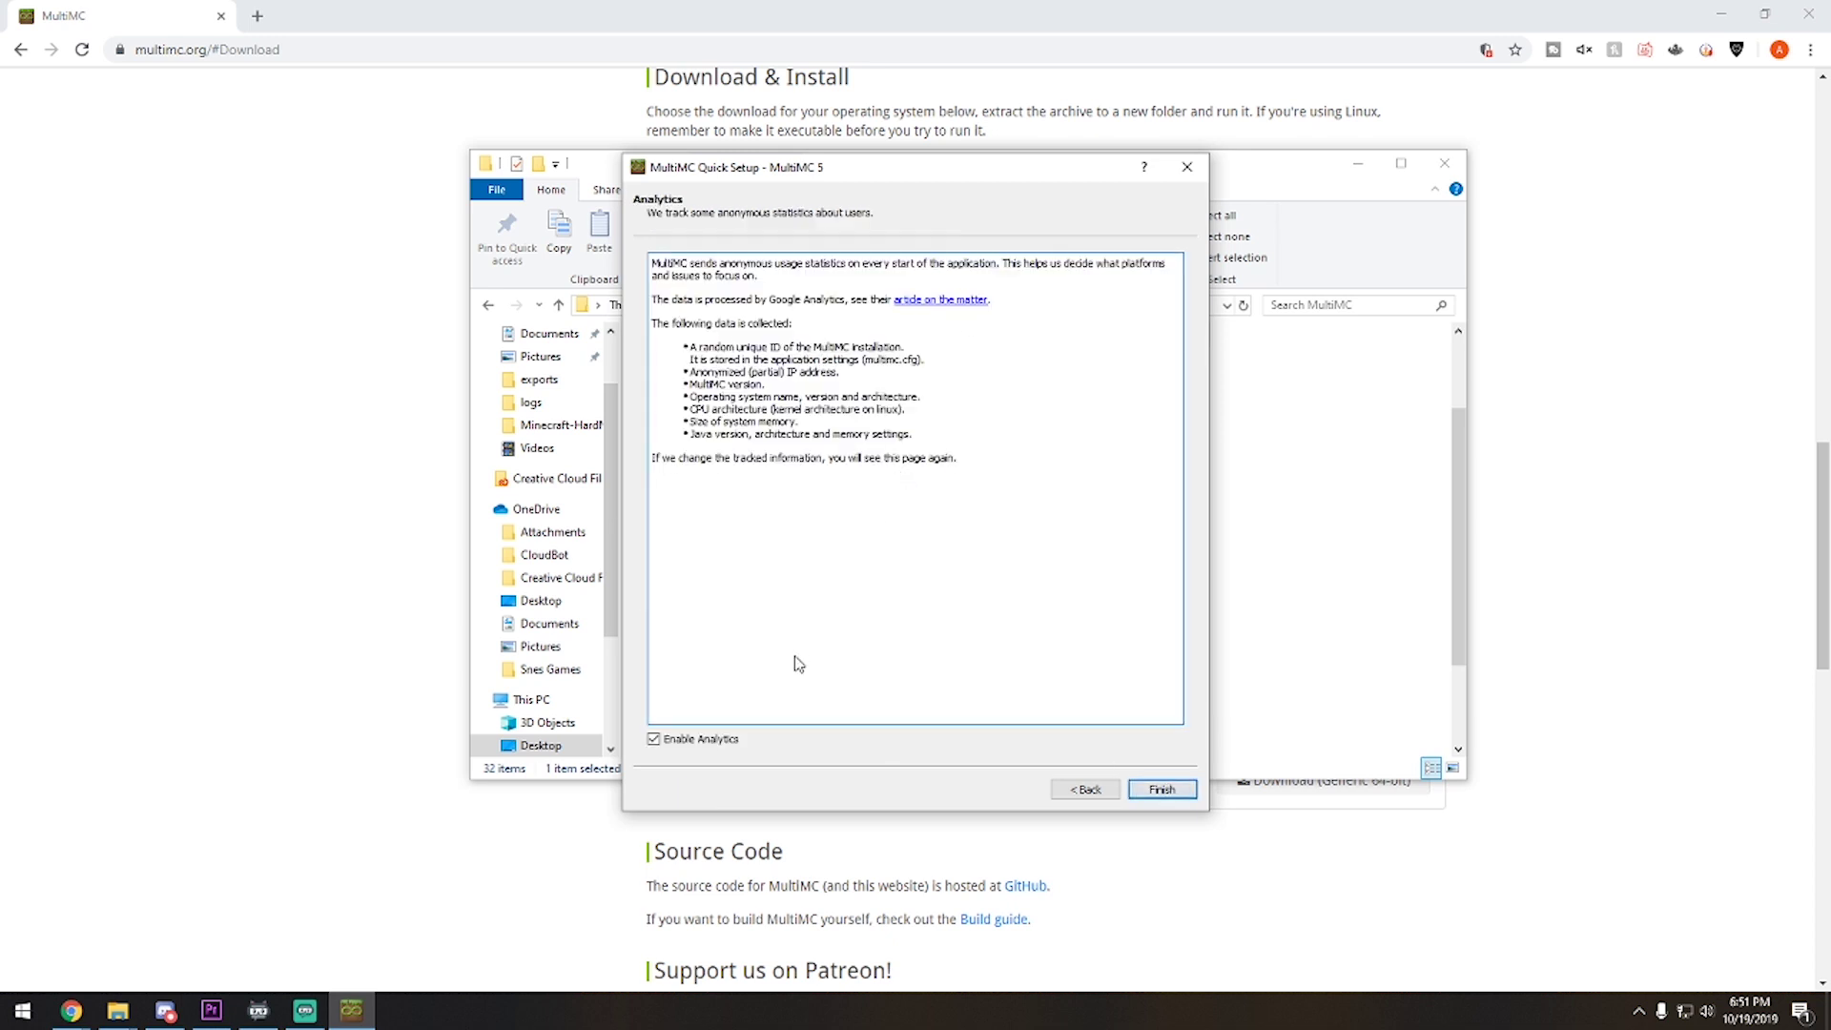
left_click(726, 741)
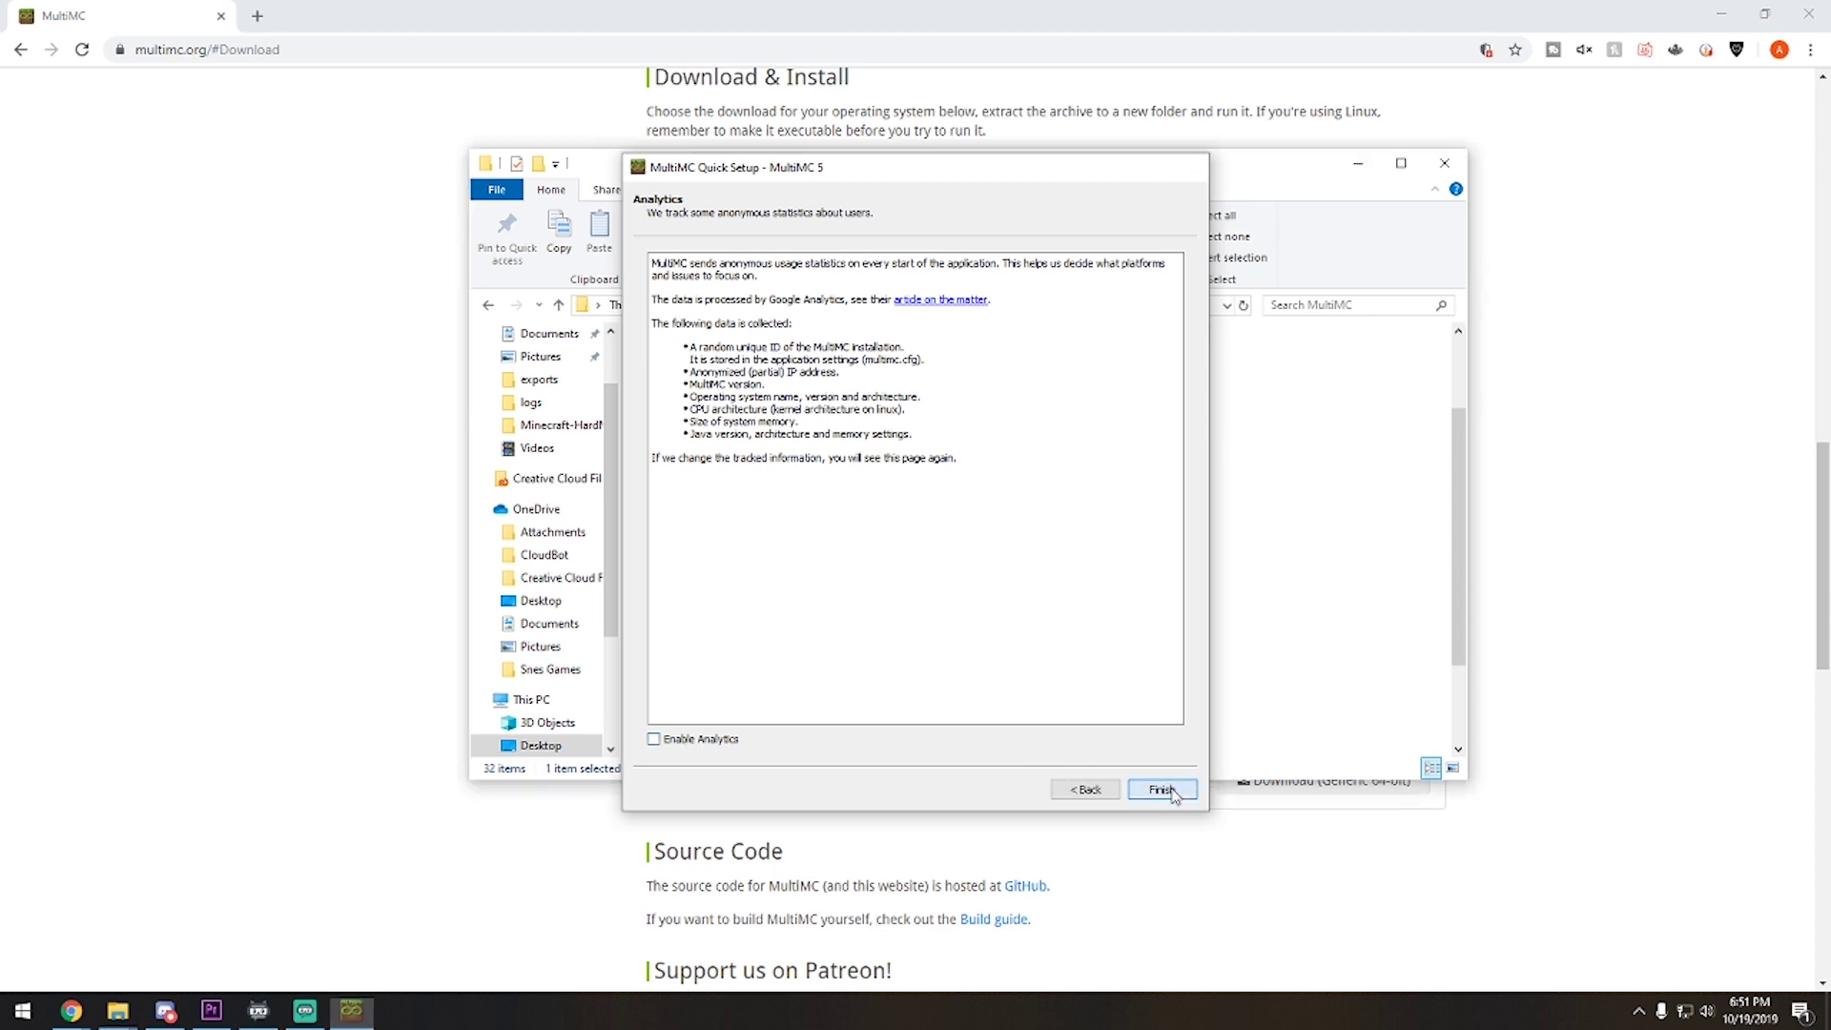
left_click(1166, 790)
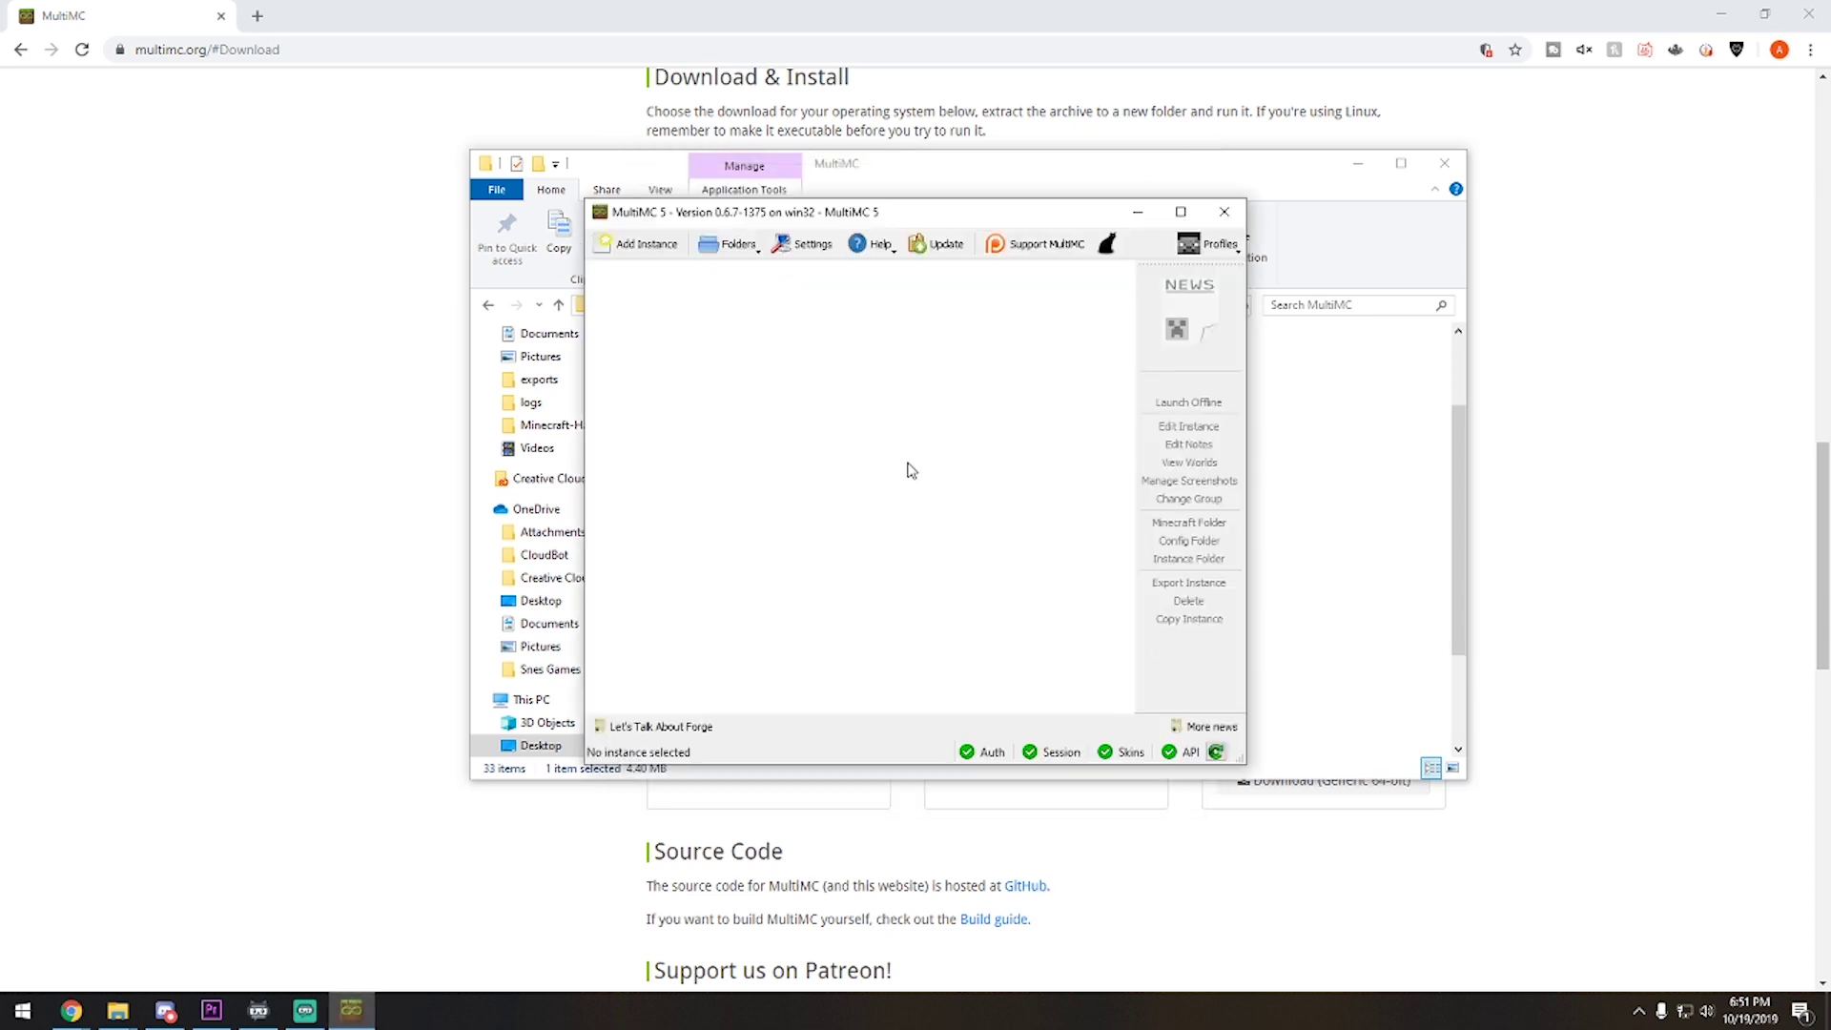
Step: Add a Minecraft account from the Accounts page in Settings
left_click(802, 243)
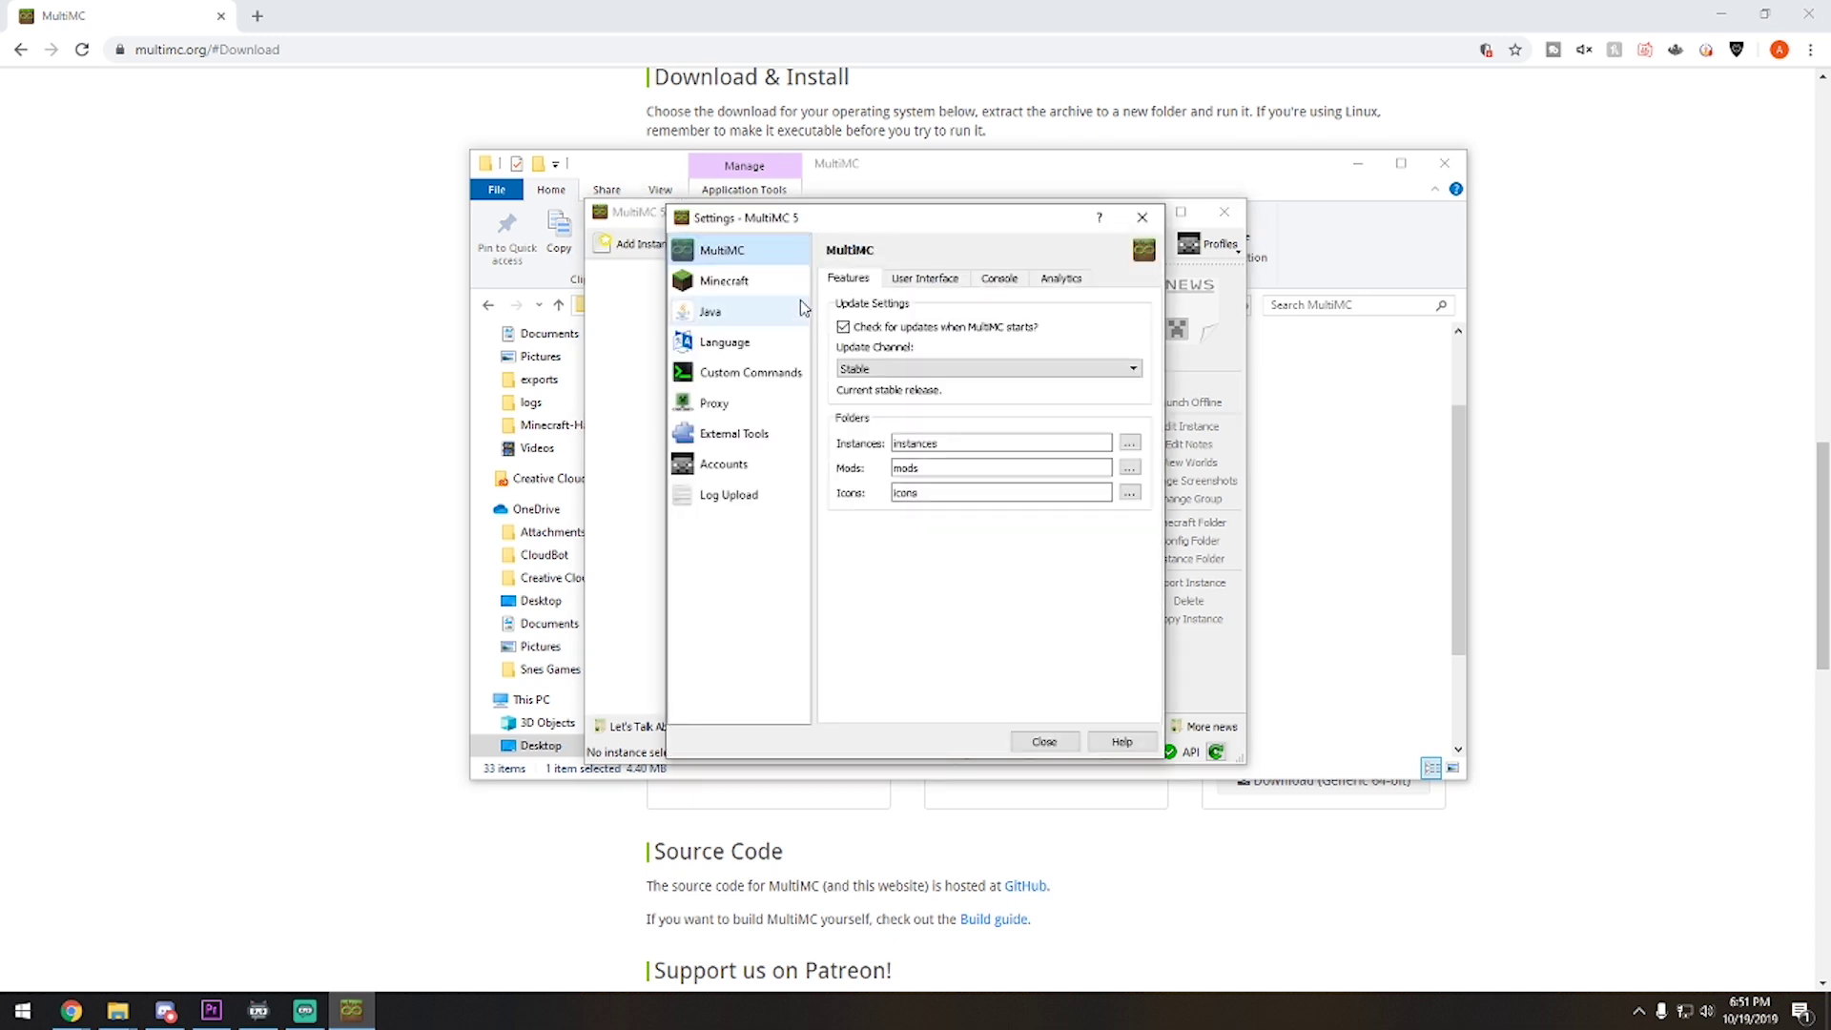
left_click(723, 463)
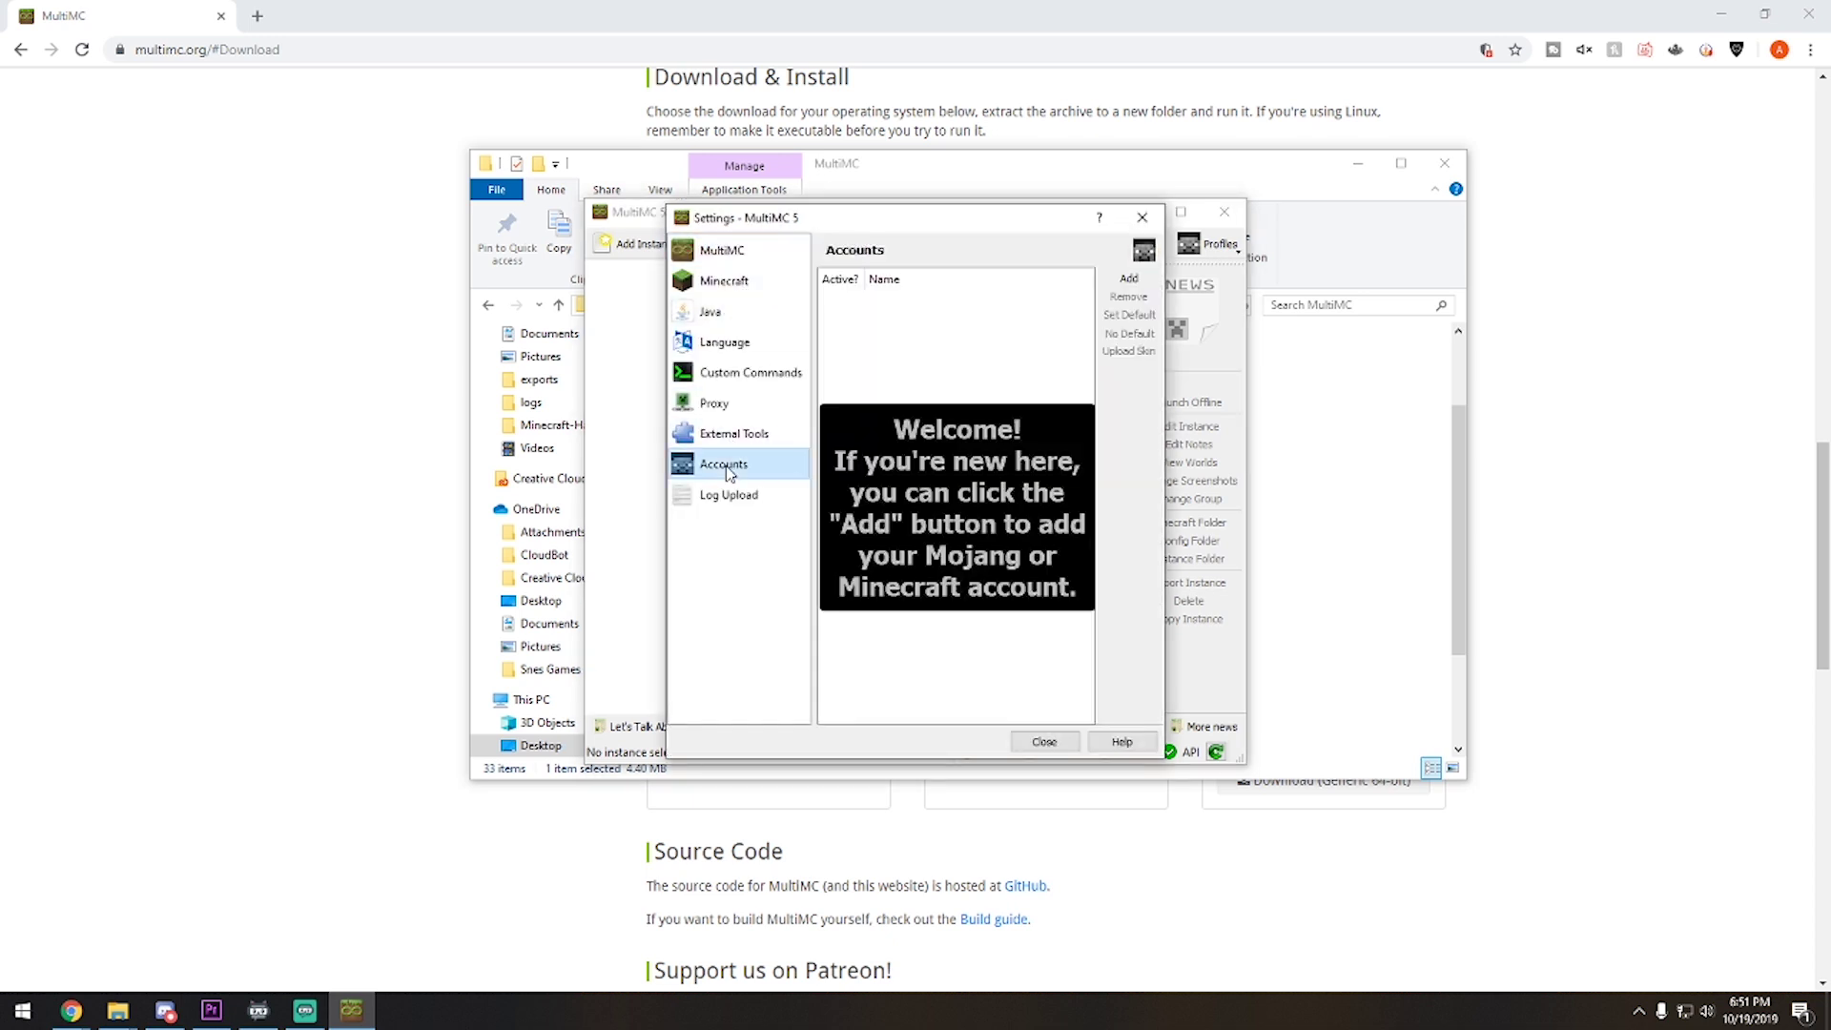
left_click(1131, 279)
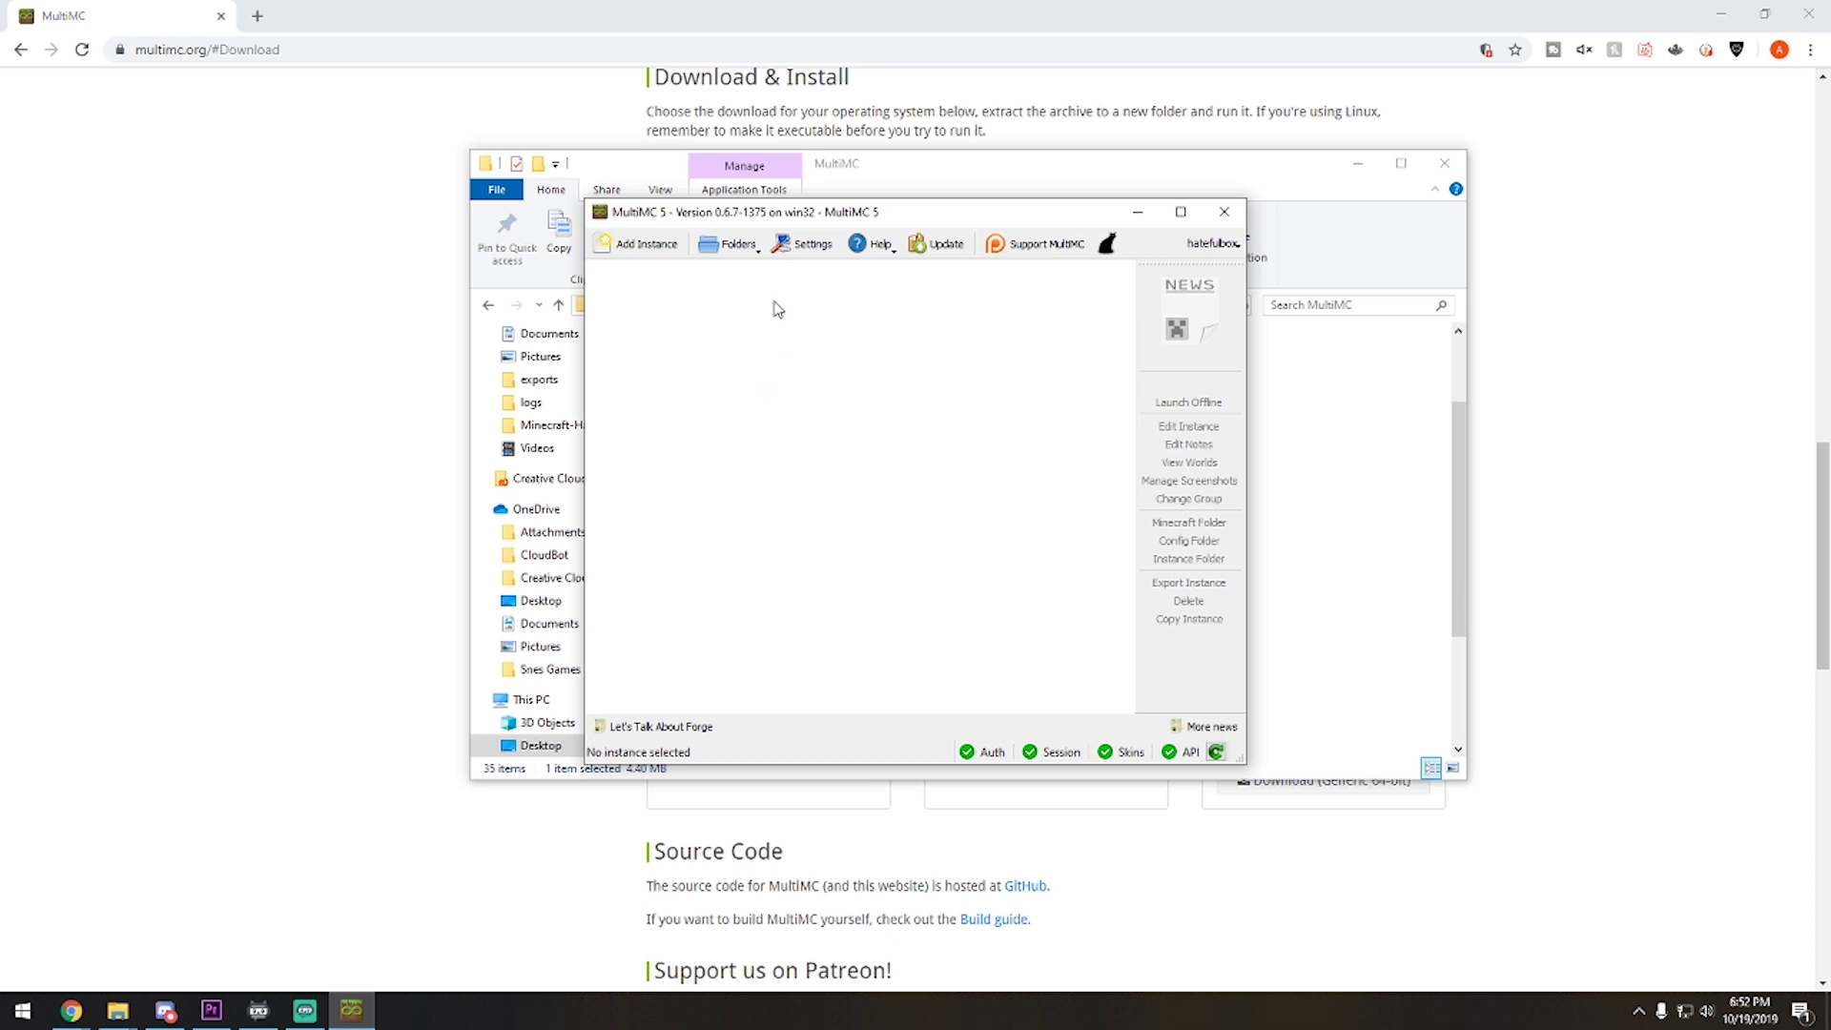
Step: Import New Update.zip from Desktop > New folder as a new instance
left_click(648, 245)
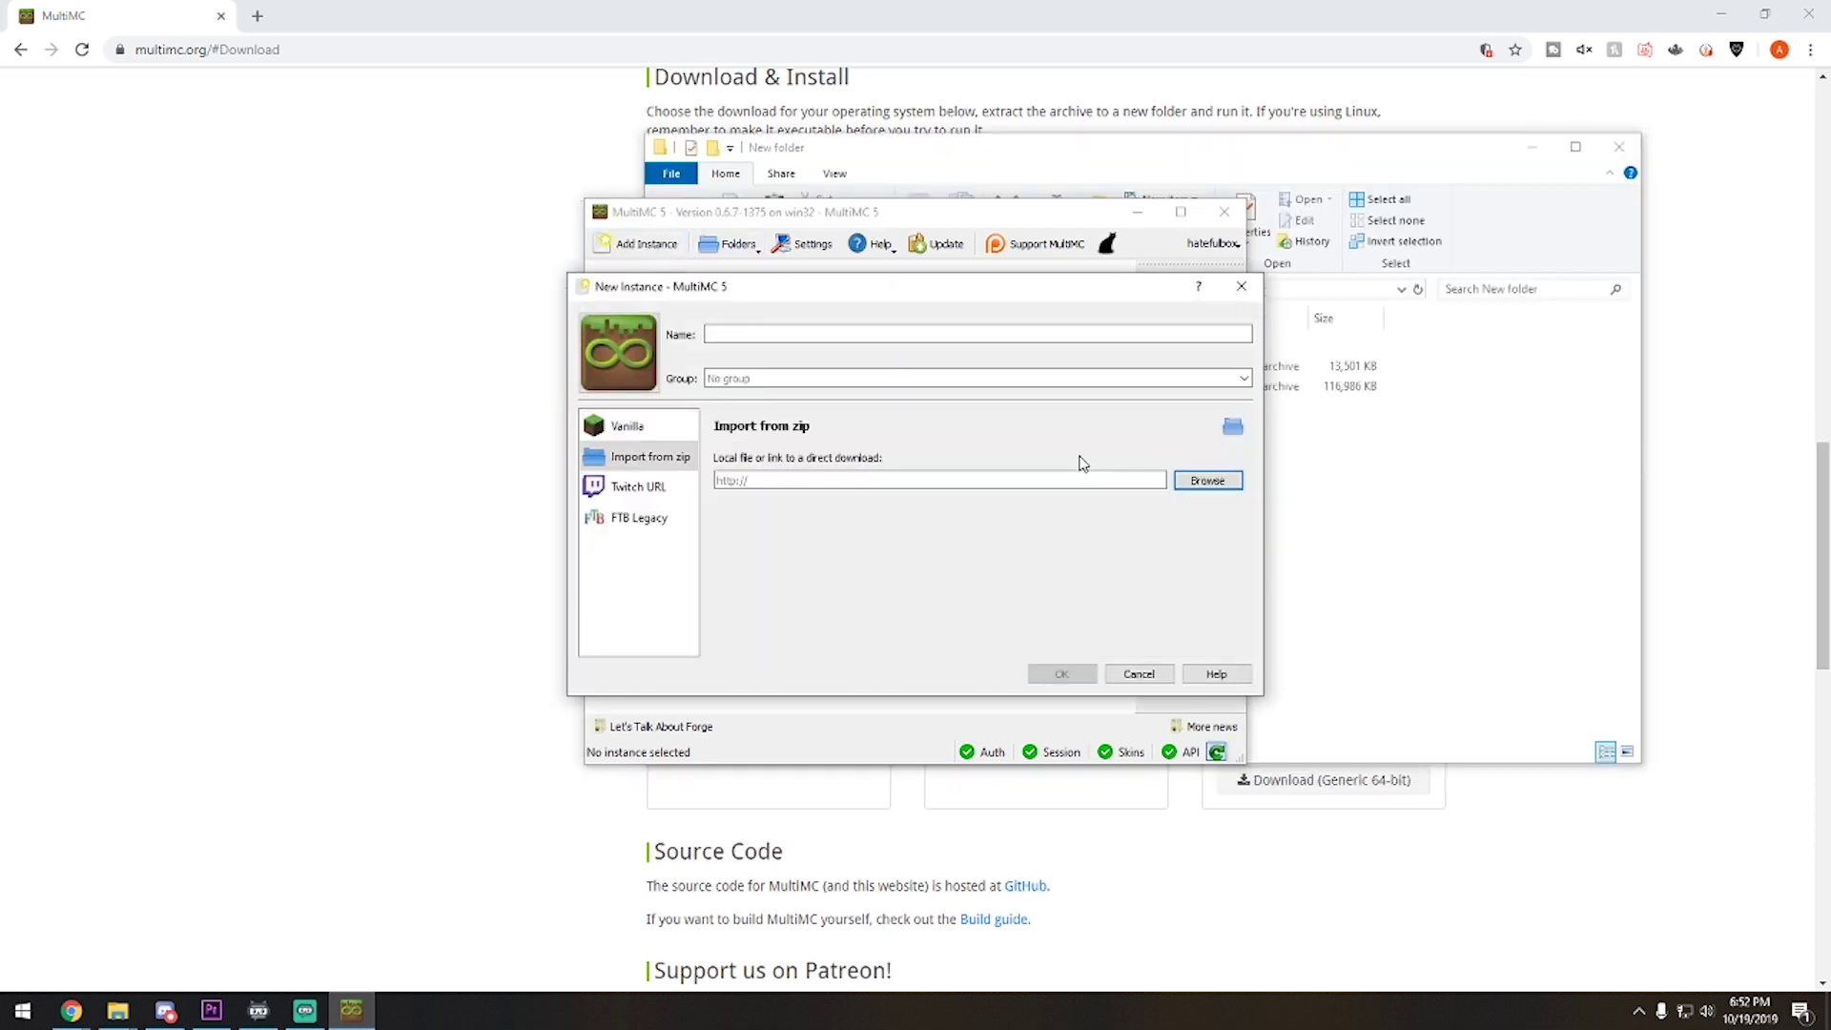
left_click(1198, 483)
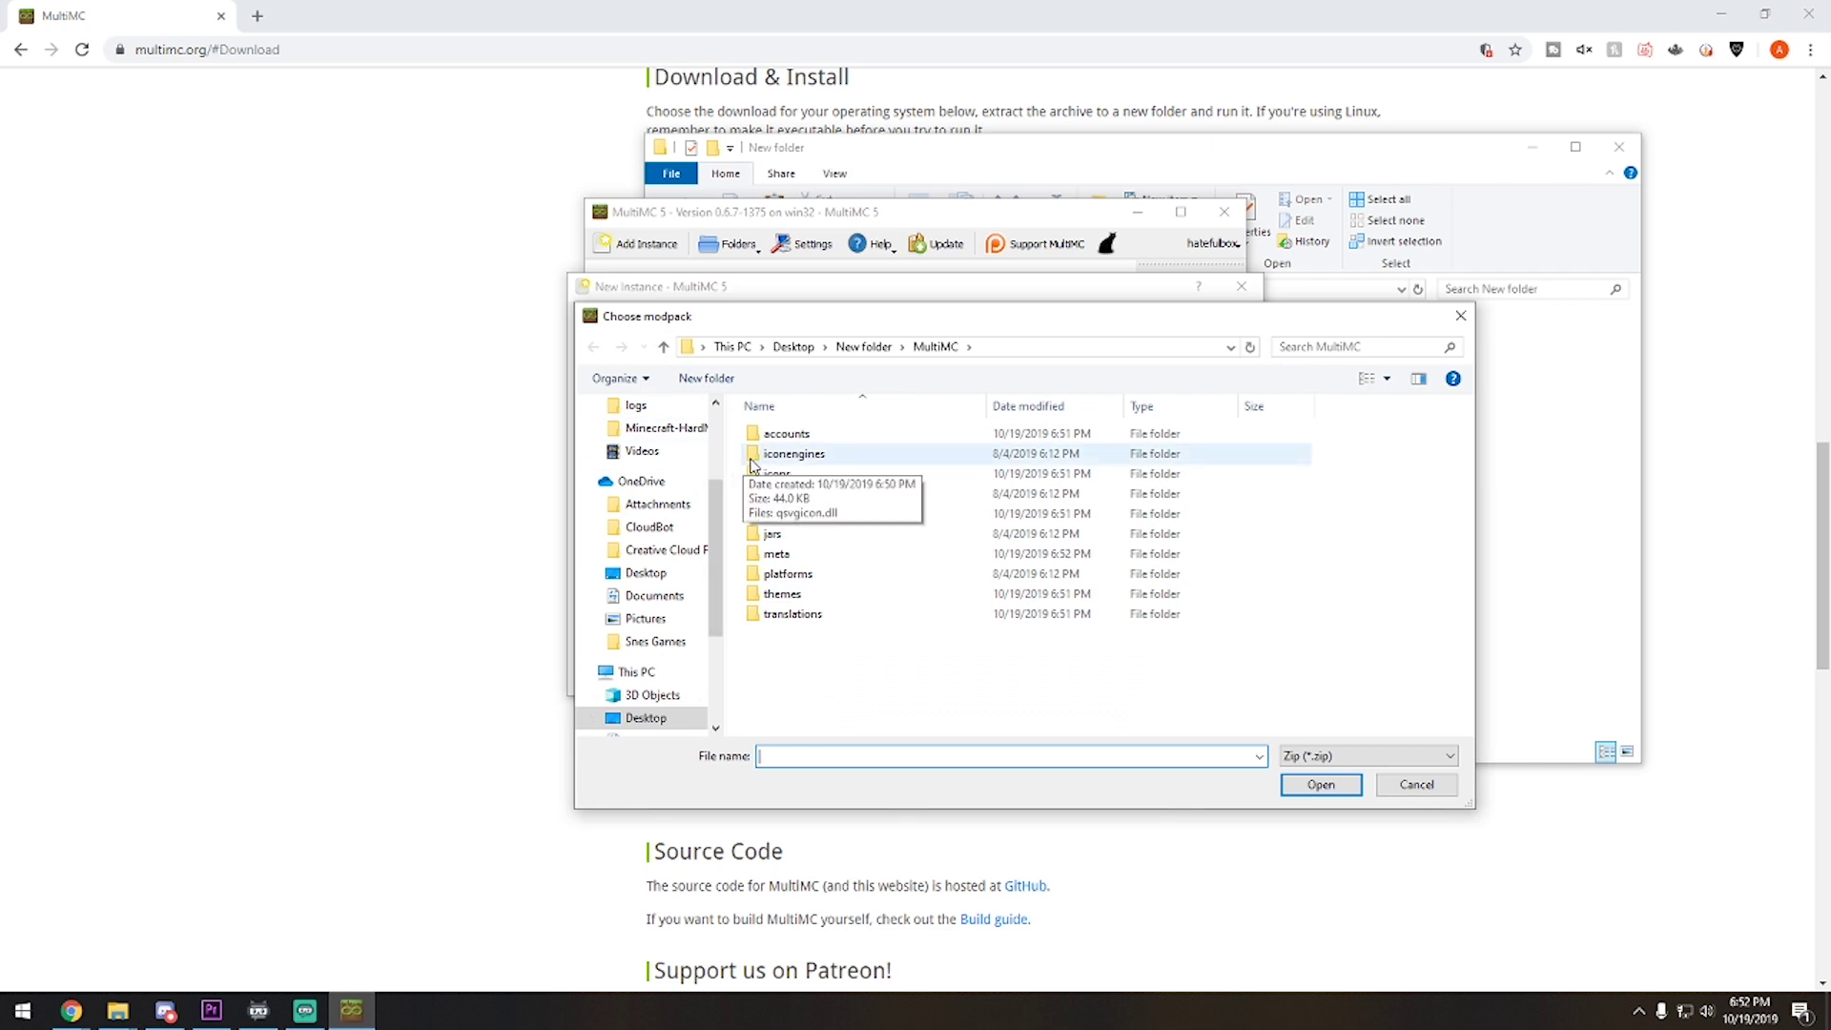
scroll(652, 486, "up", 2)
scroll(651, 486, "up", 1)
left_click(863, 347)
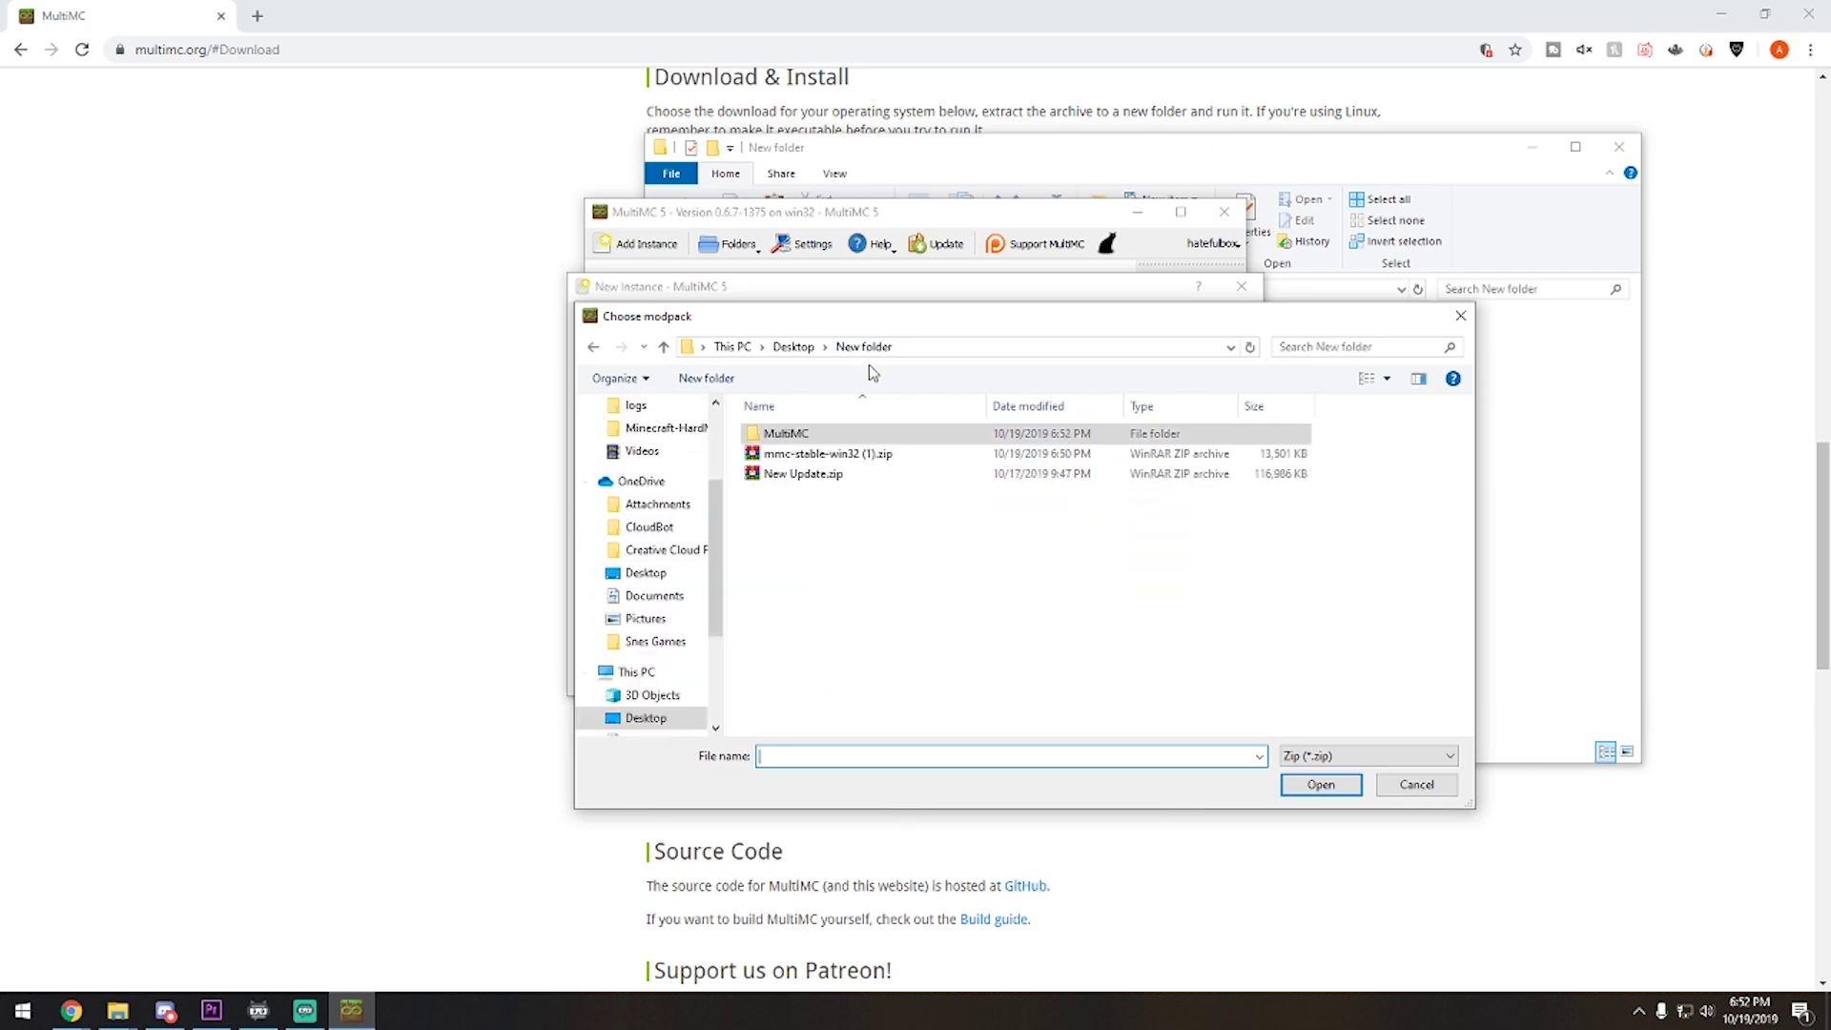
left_click(798, 474)
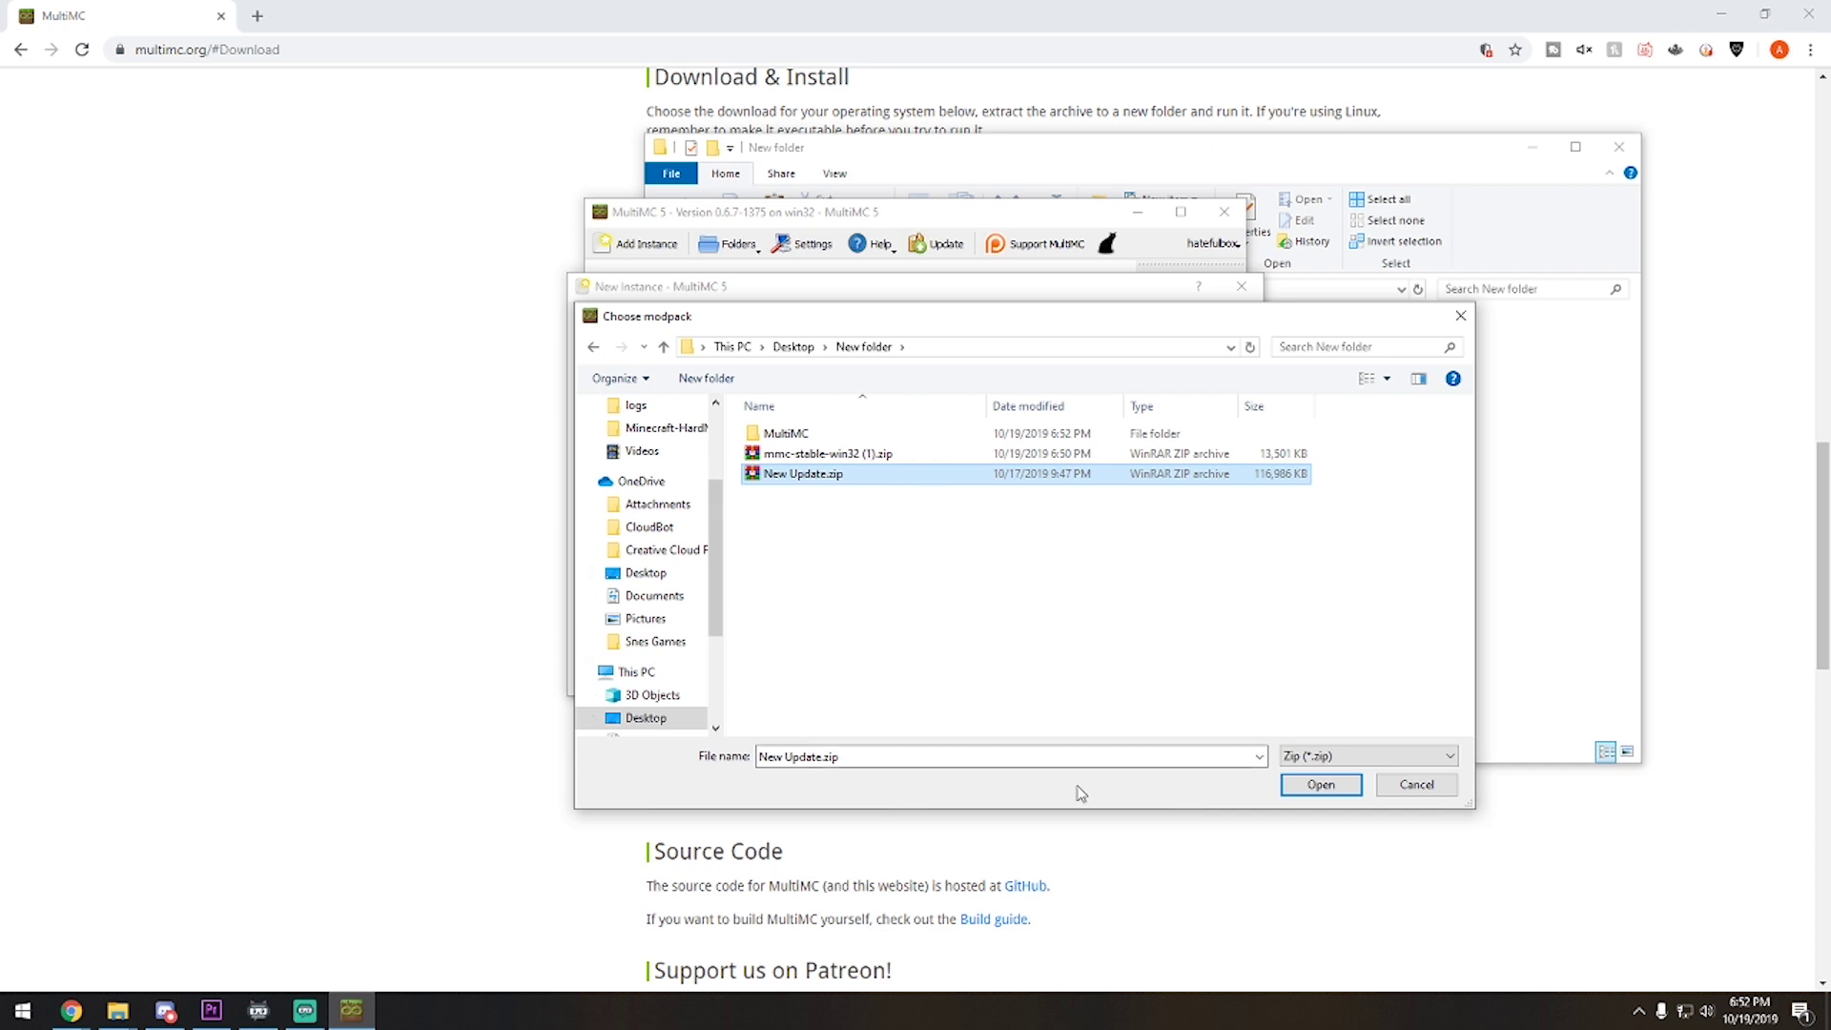
left_click(1304, 784)
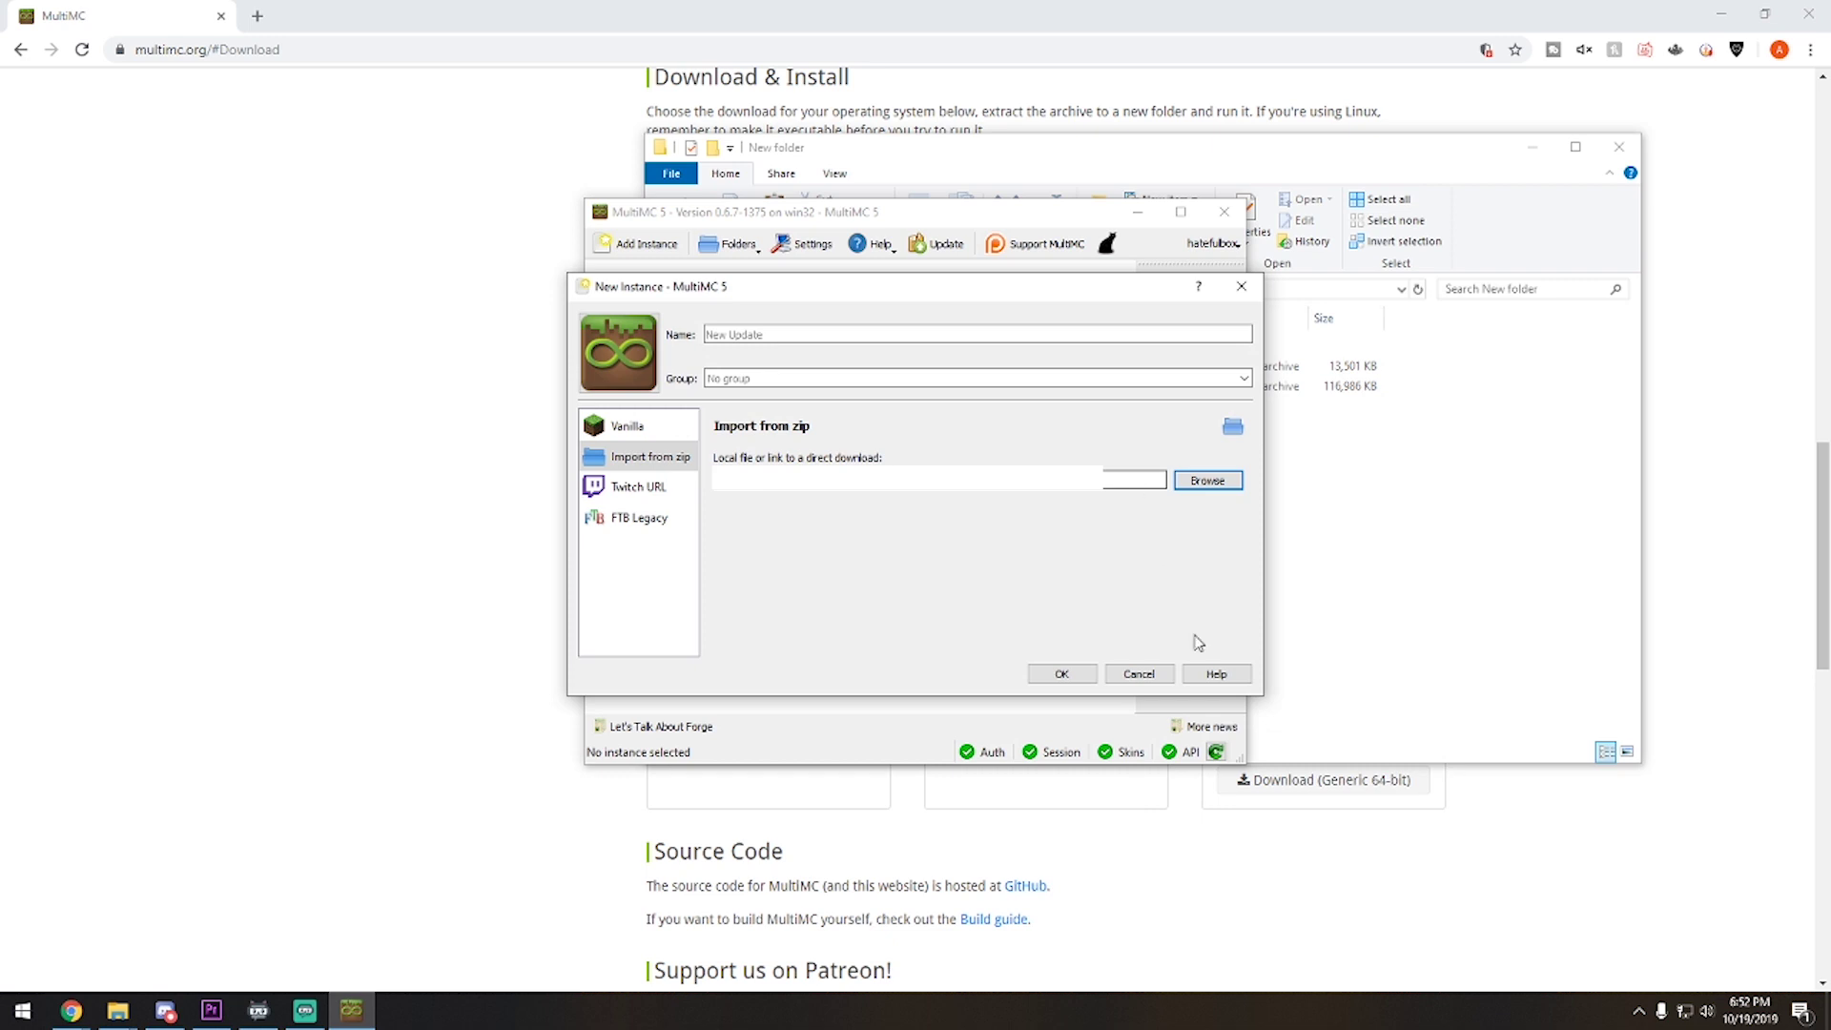
left_click(1065, 678)
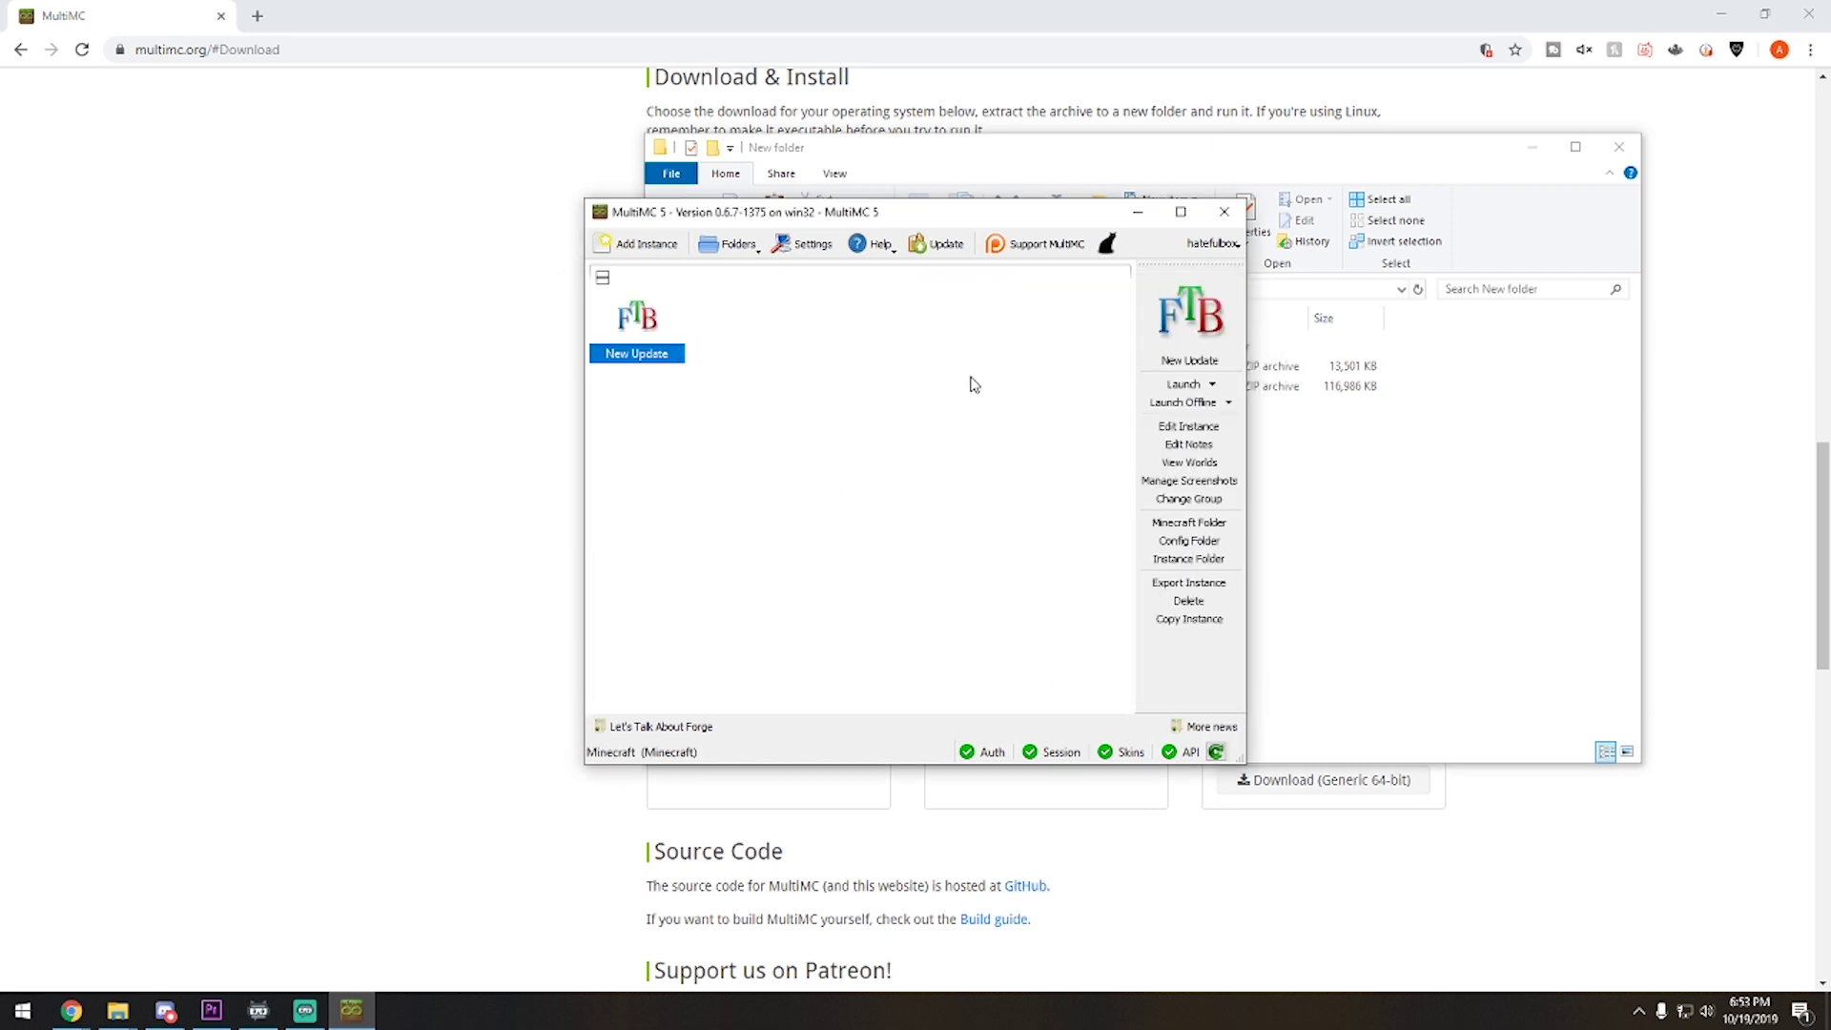
Step: Launch the New Update instance to start loading Minecraft 1.7.10
double_click(634, 323)
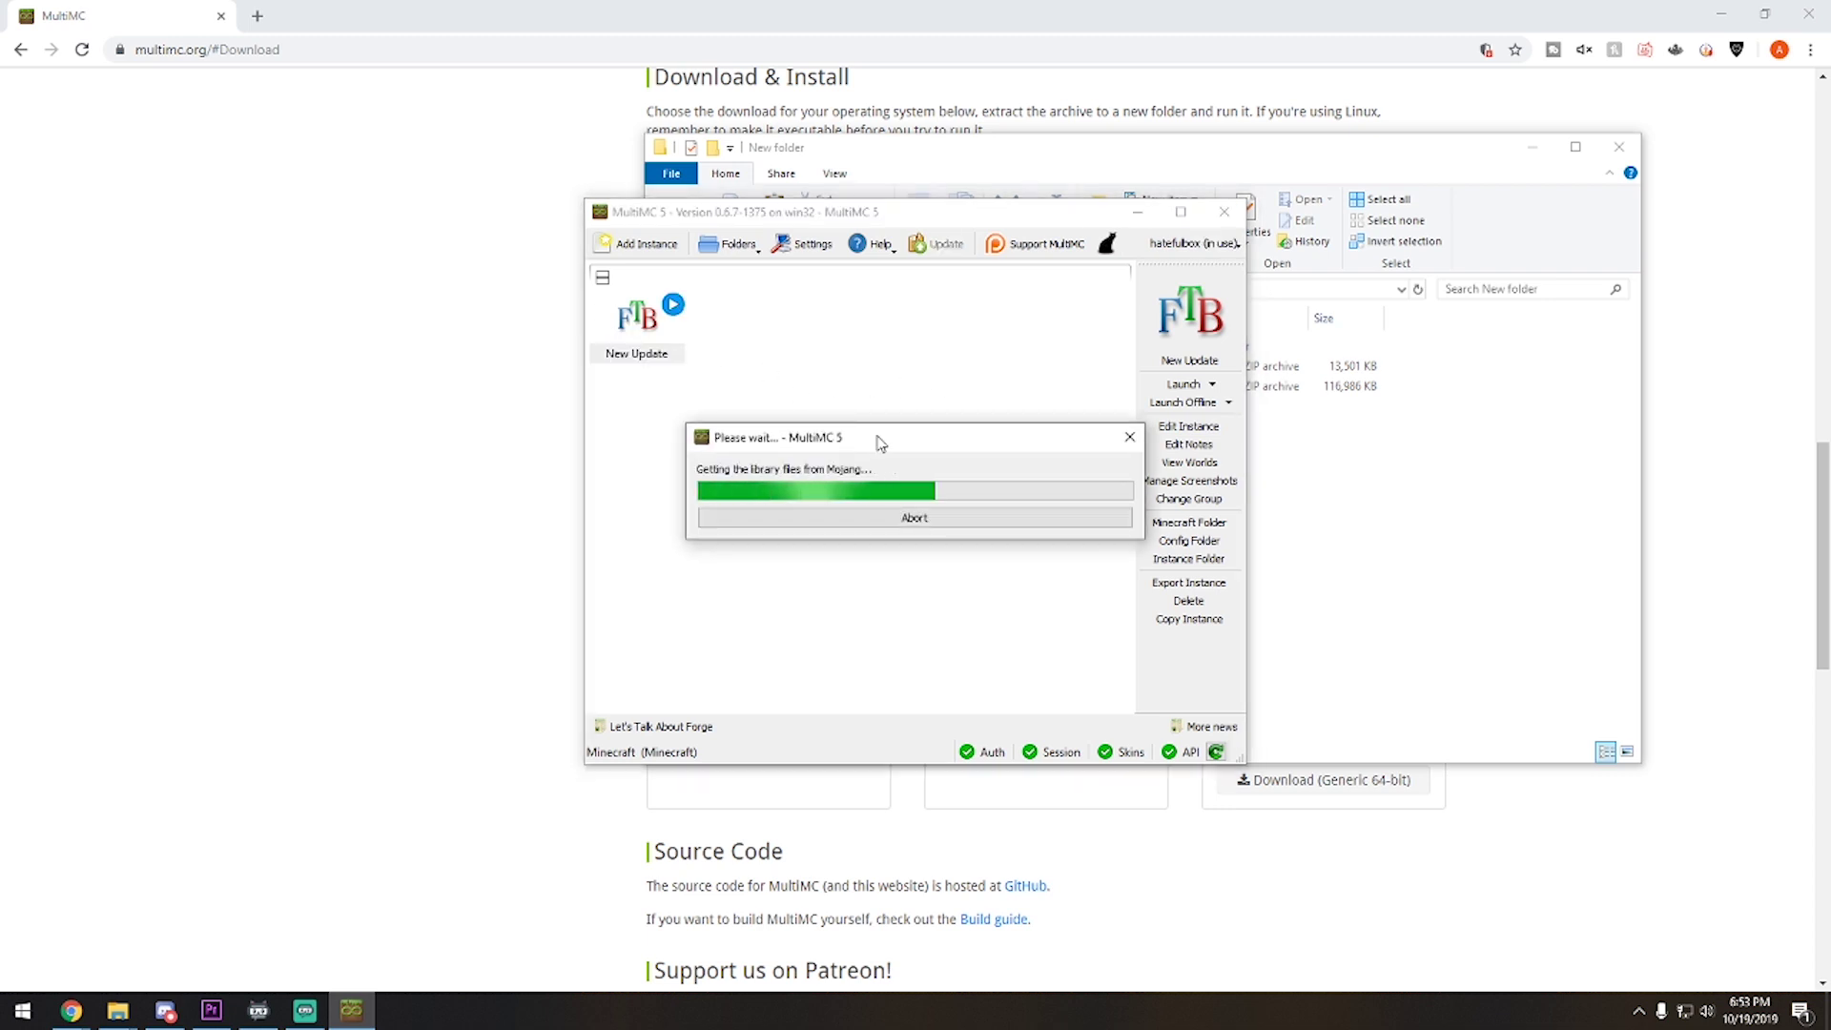